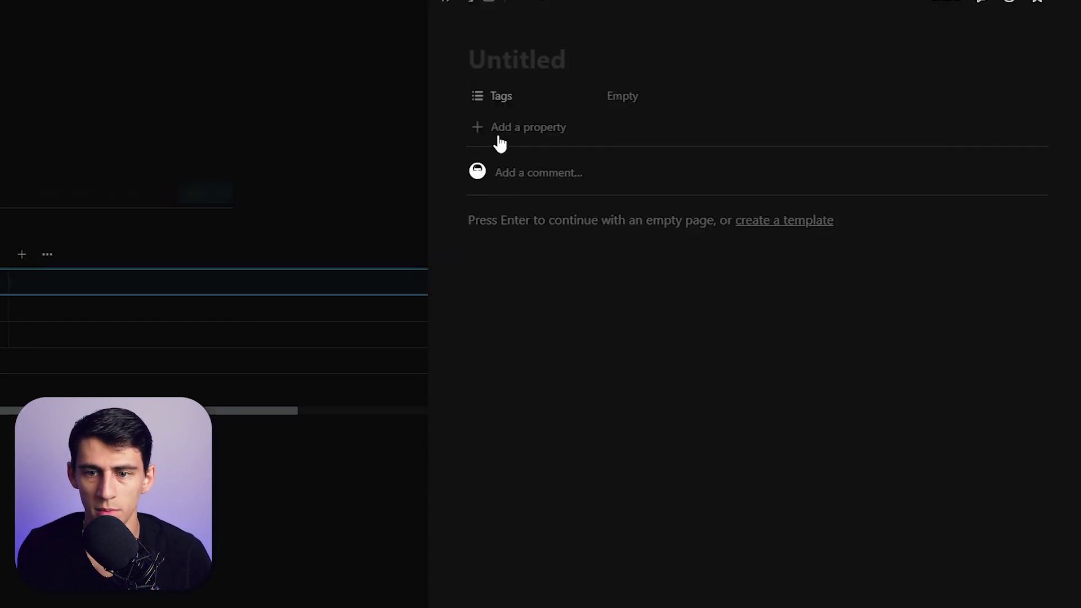
Add a new property to the Untitled database page alongside Tags.
click(495, 126)
Create another property named Formula and set its type to Formula.
double_click(519, 162)
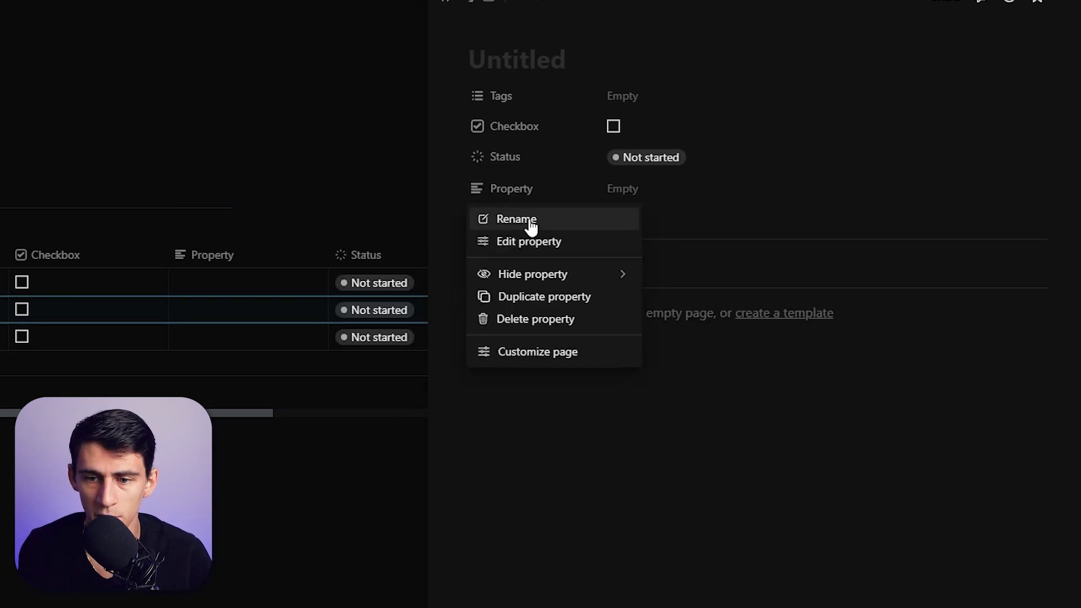
click(532, 225)
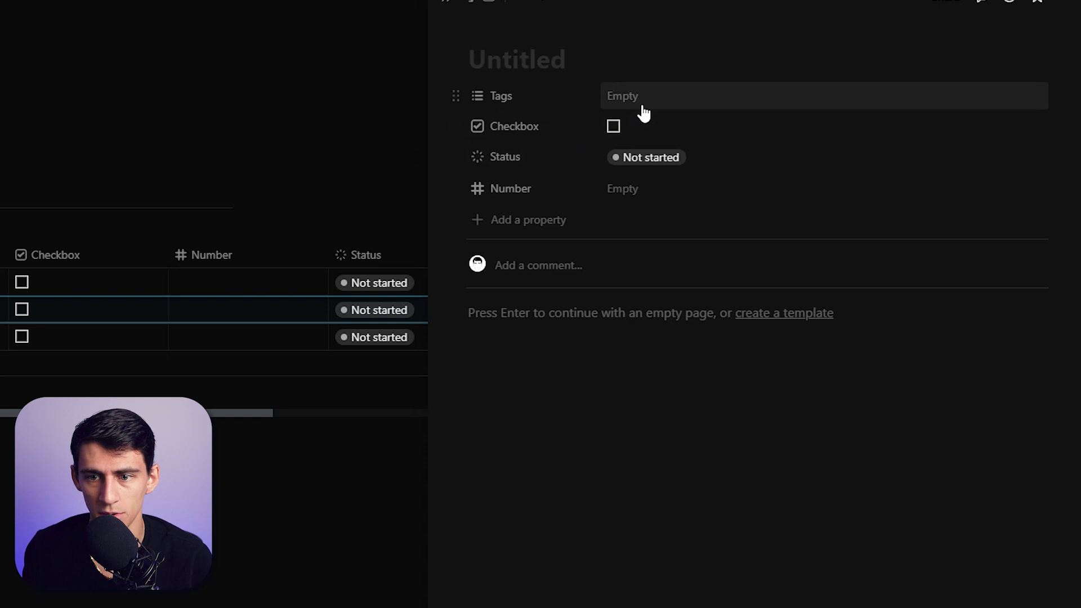
text(Formu)
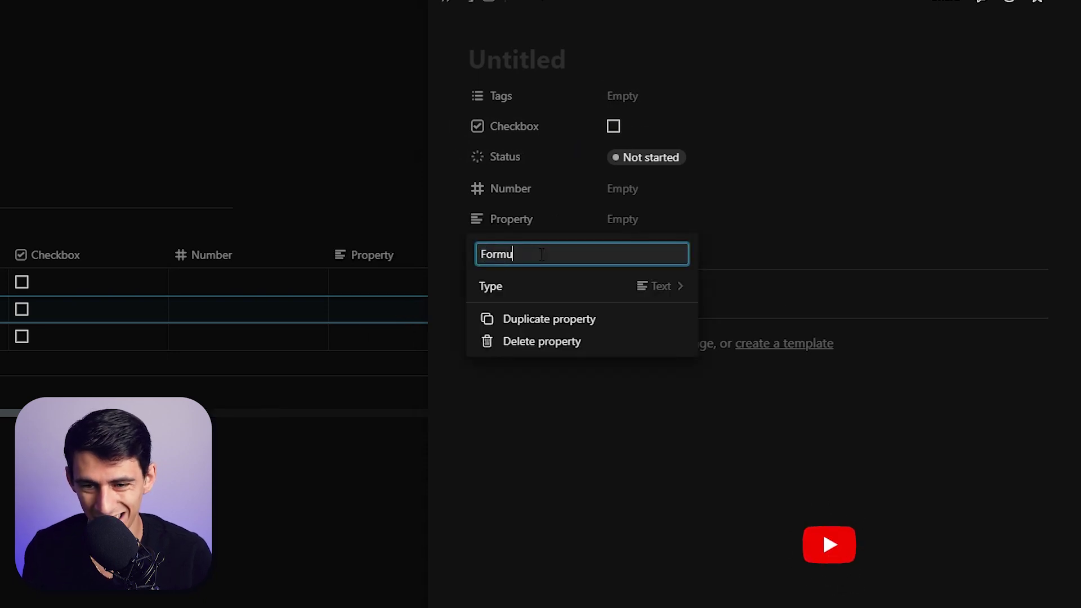
text(la)
key(Down)
key(Return)
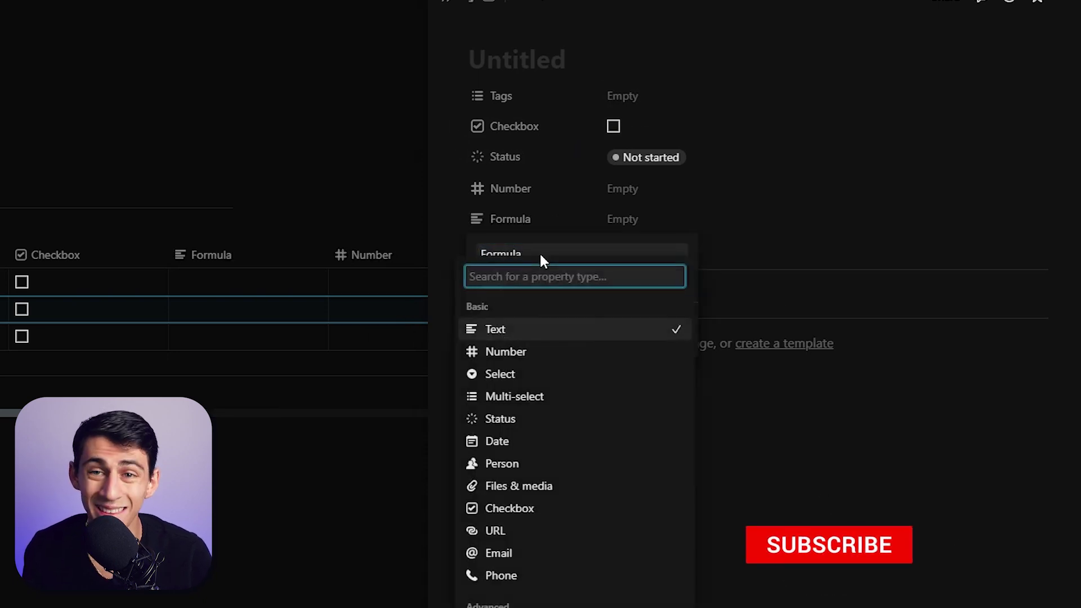
text(formula)
key(Return)
click(626, 217)
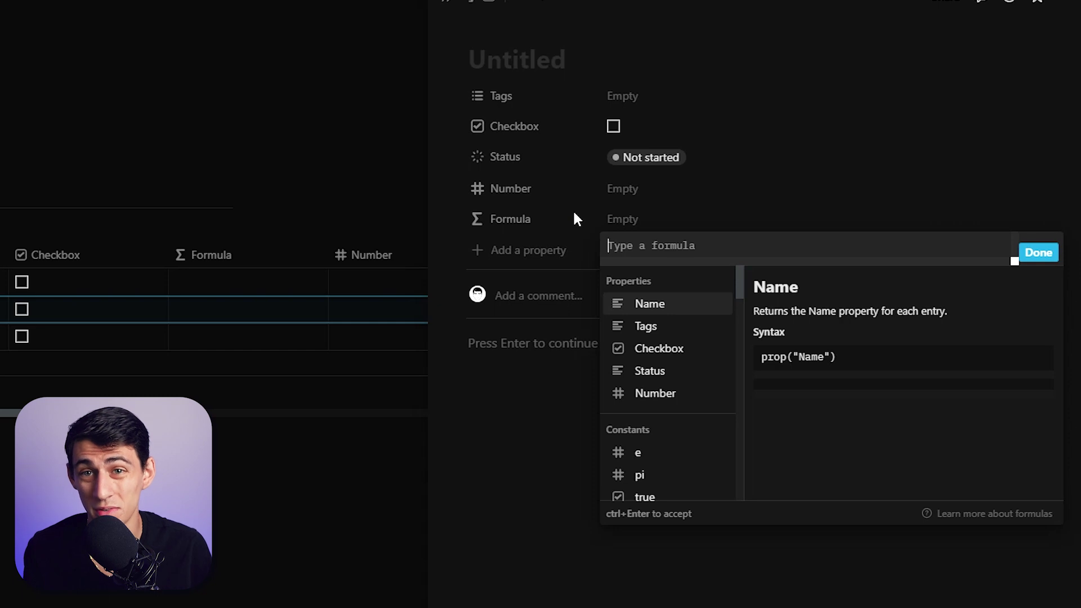
Write the formula start: if(prop("Checkbox") == true, "COMPLETE ✅".
text(i)
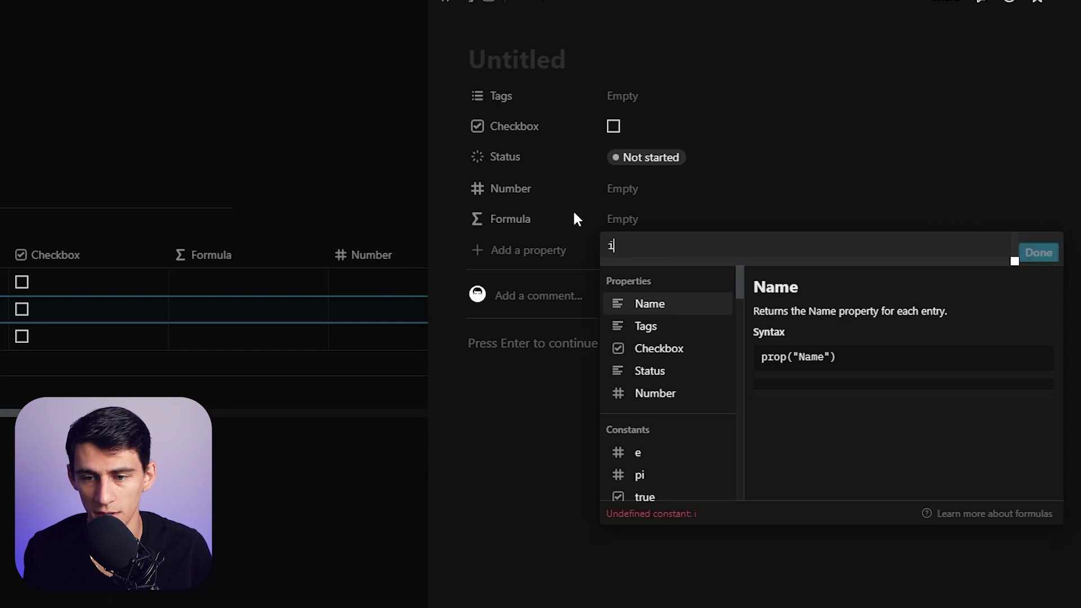
text(f)
click(645, 303)
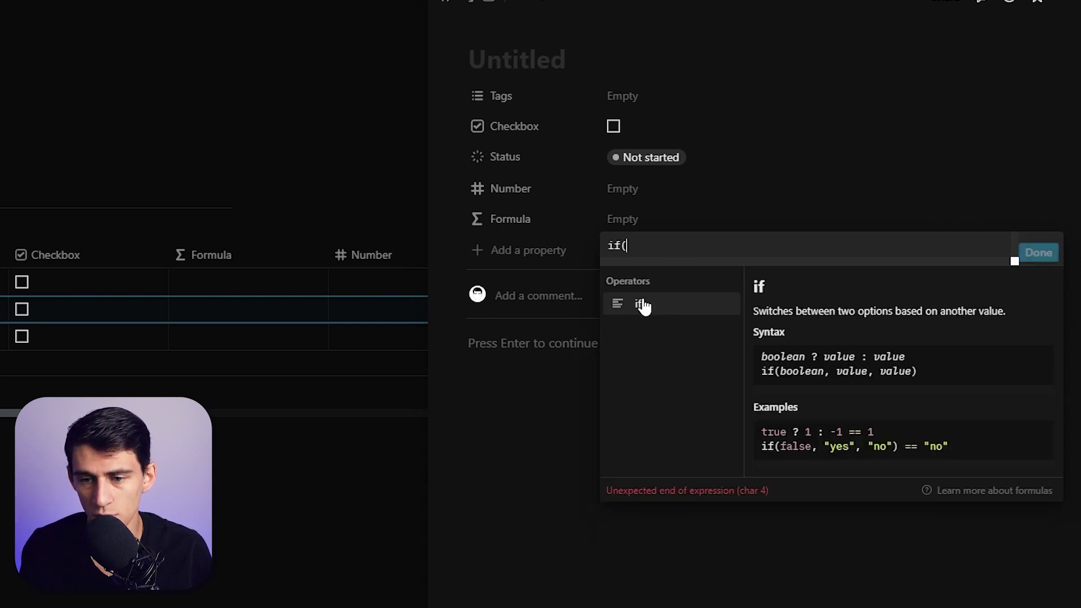
text(pro)
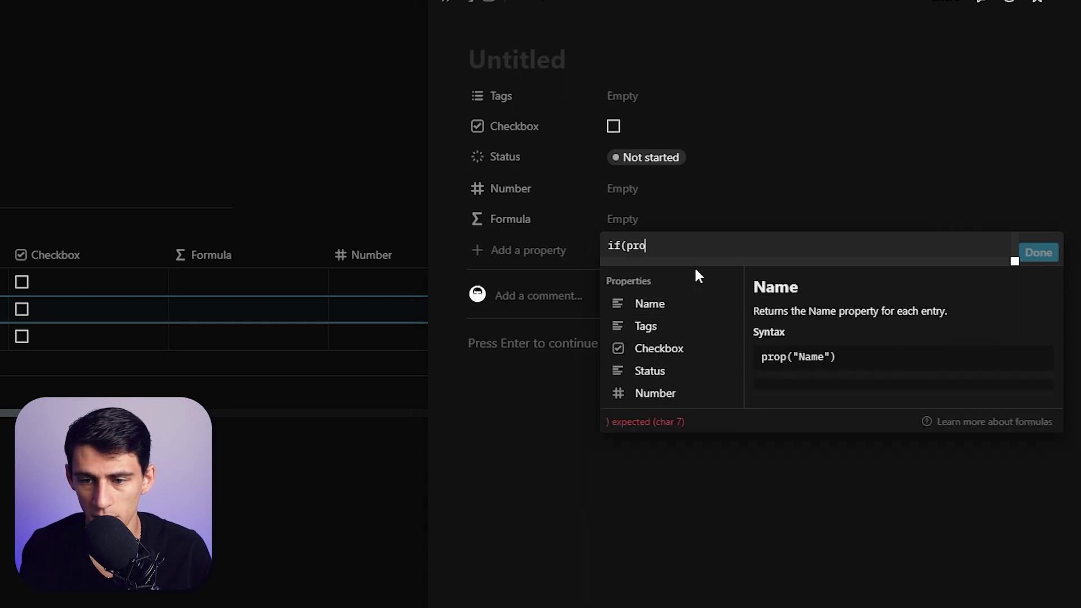
text(p)
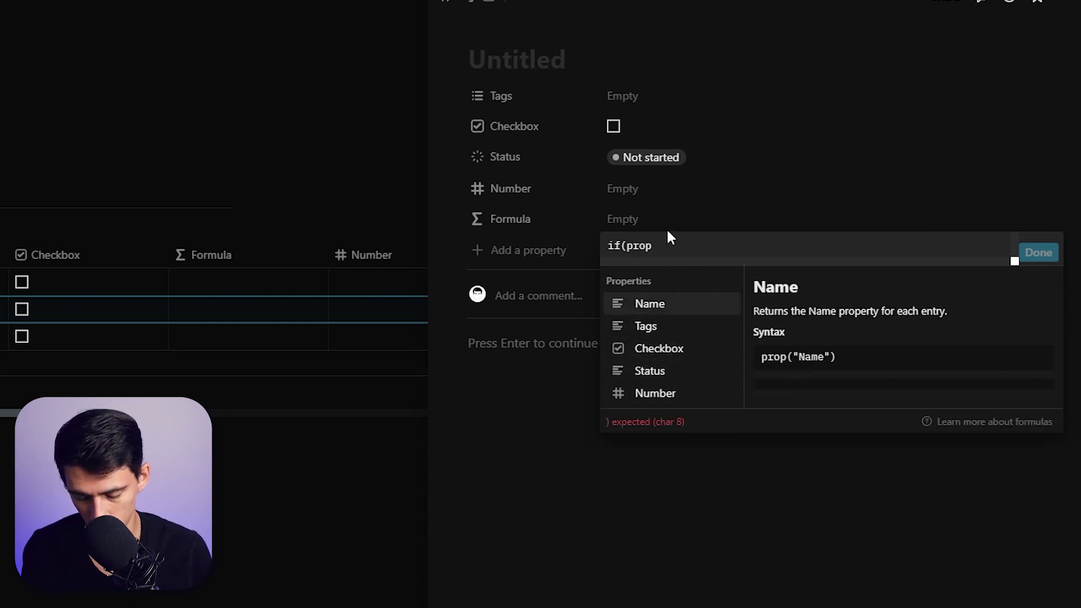
text(("Che)
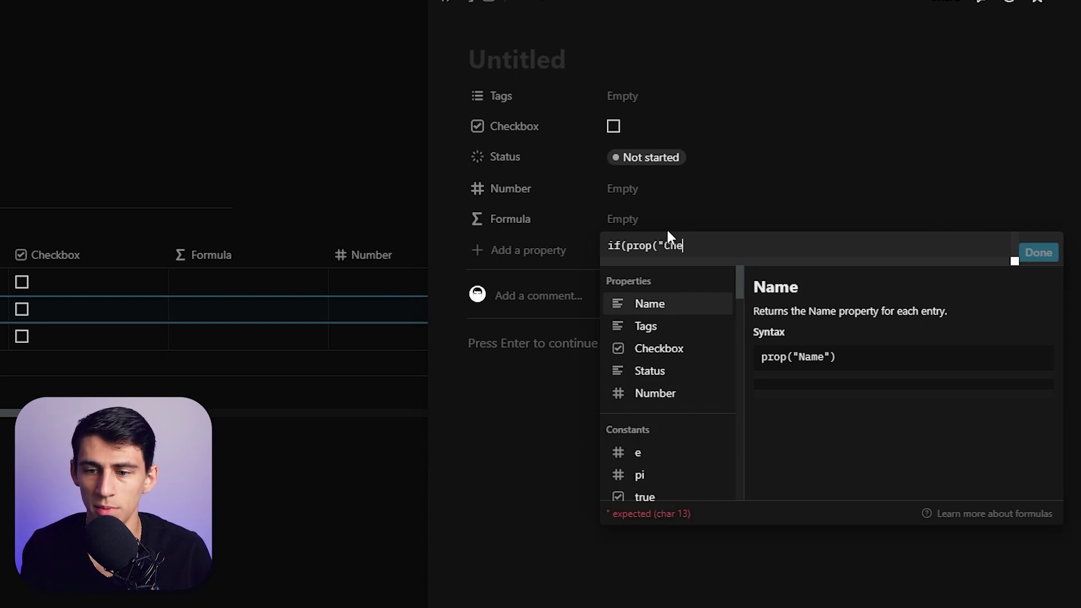
text(ckbox"))
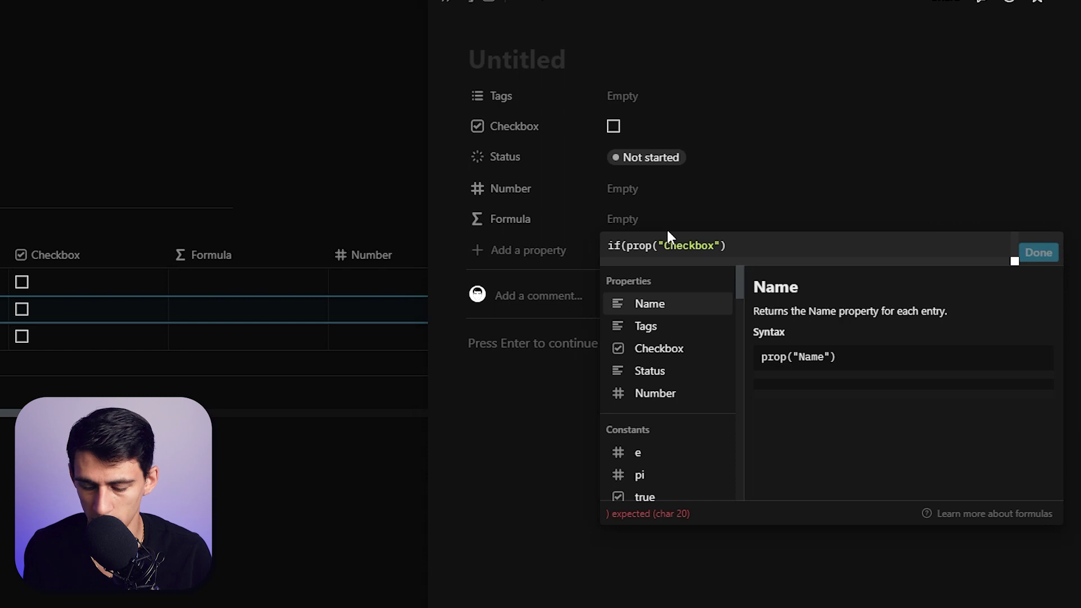
text( ==)
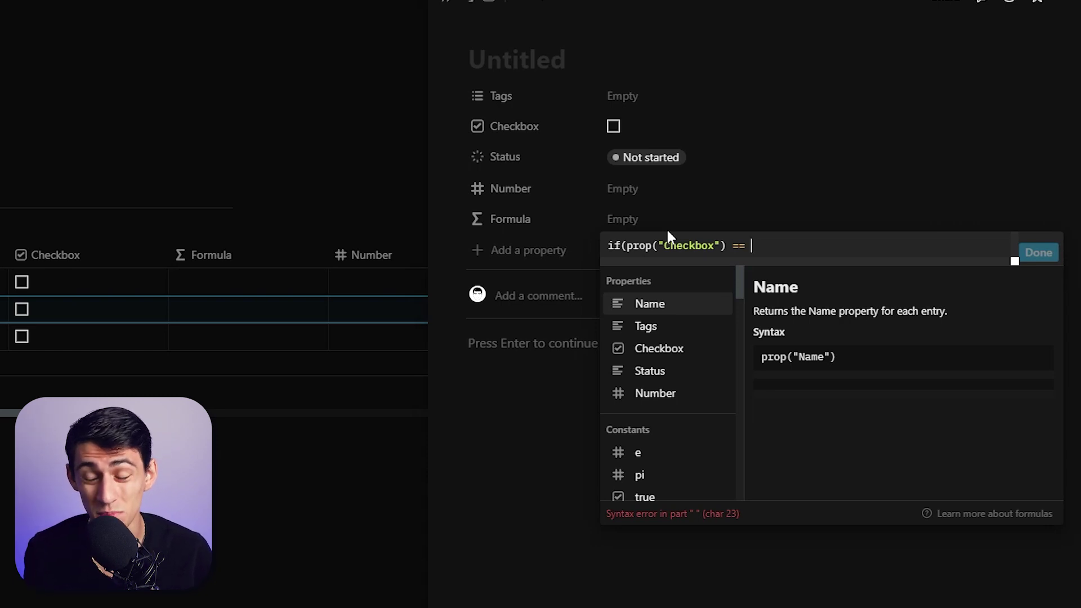
text(true)
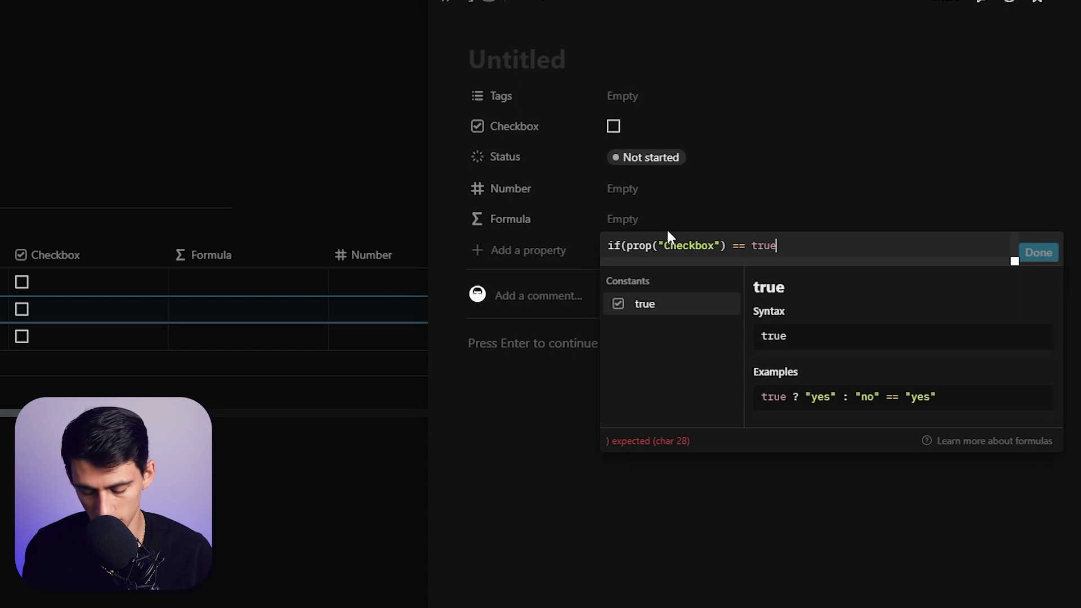
text(,)
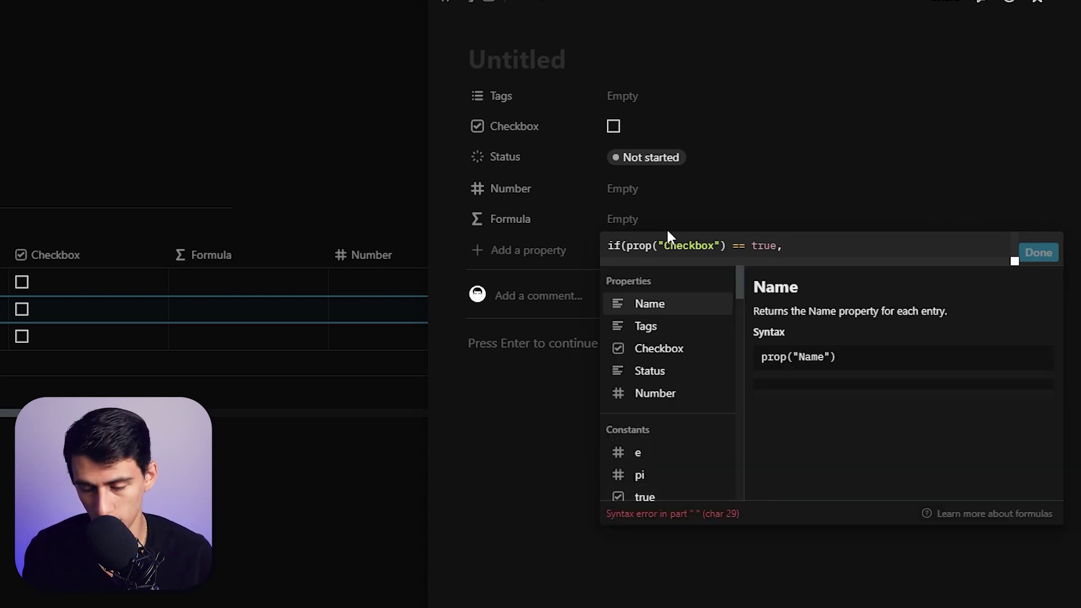
text( ")
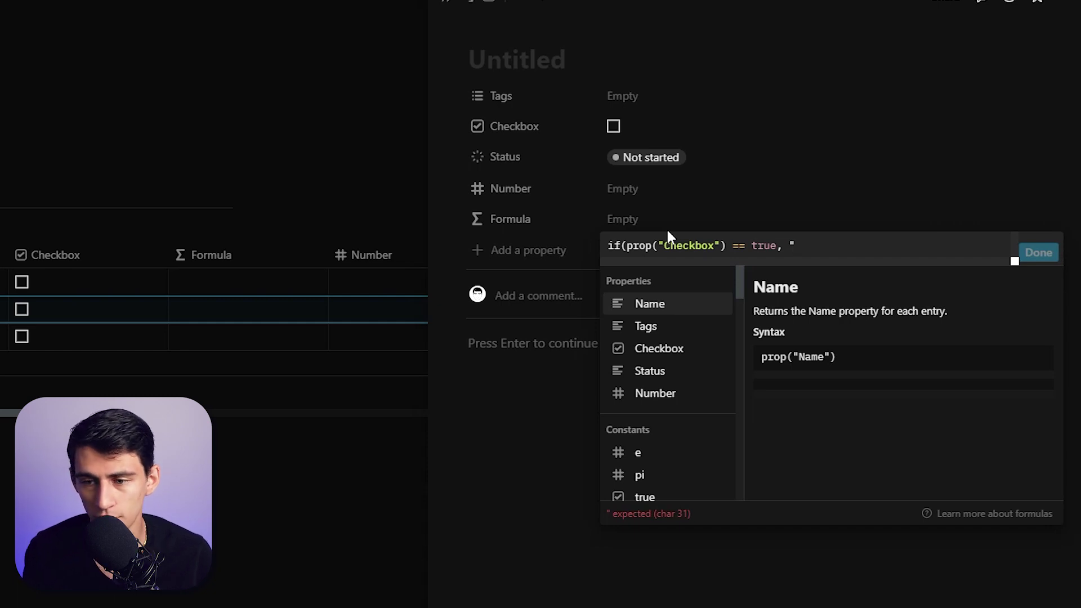
text(COMPLETE ✅)
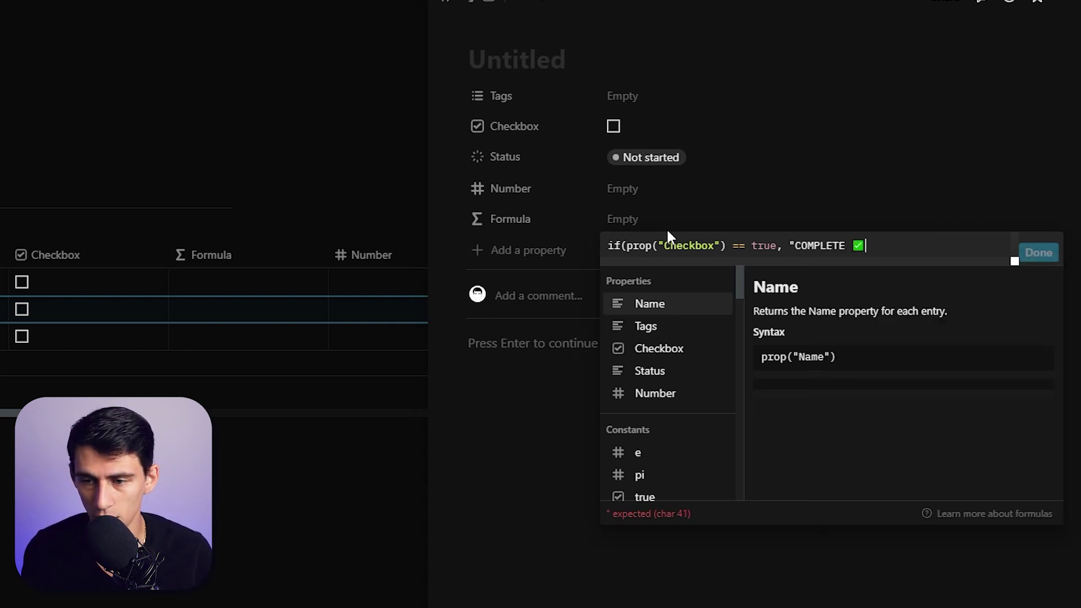
text(")
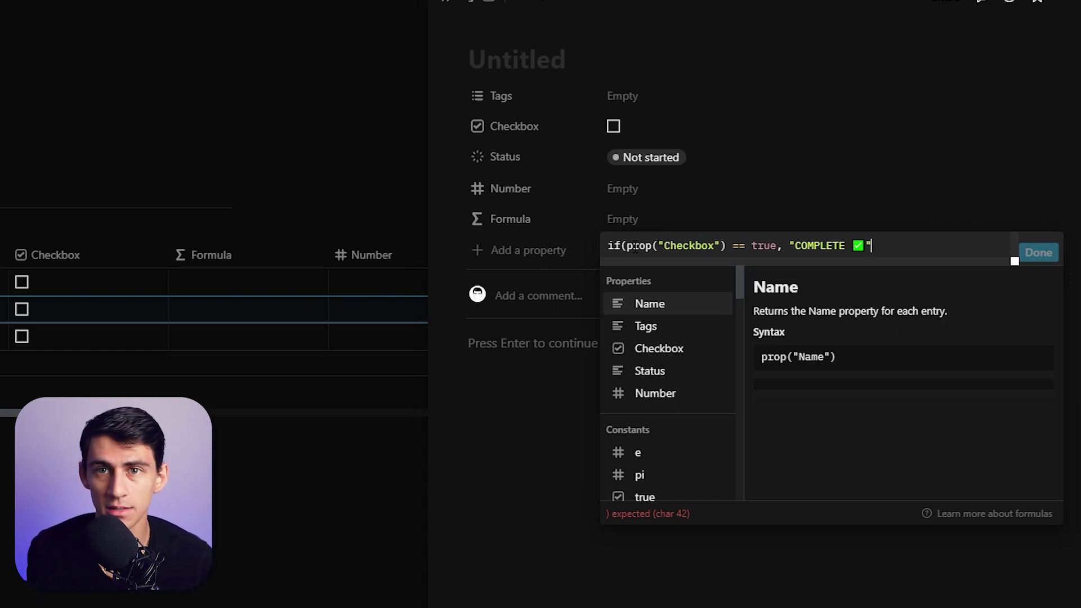
click(606, 246)
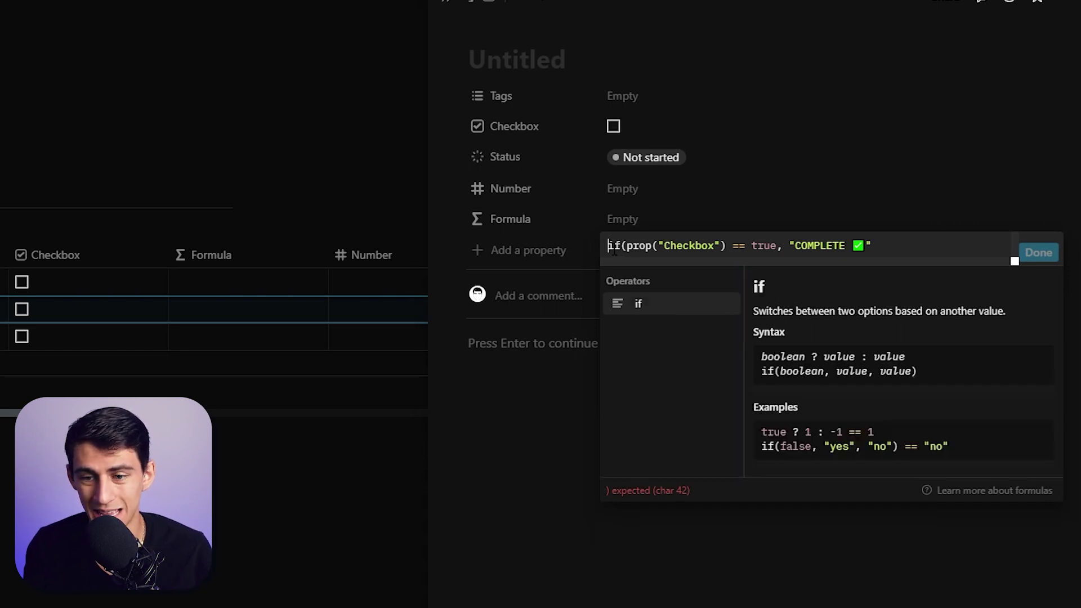
Close the formula with "IN PROGRESS 🔵" as the unchecked result and apply it.
click(931, 244)
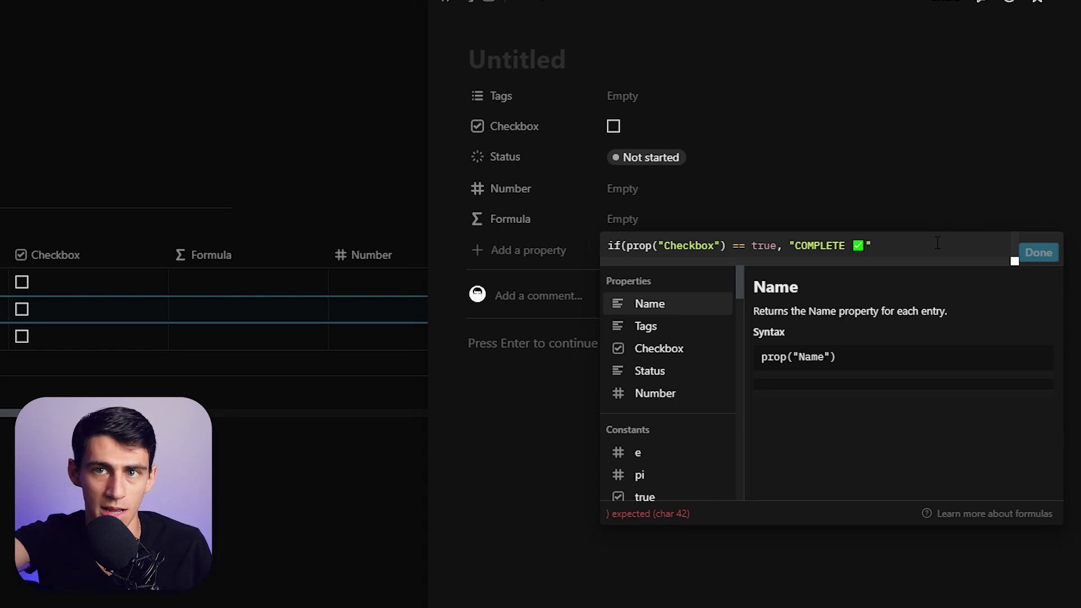
text(,)
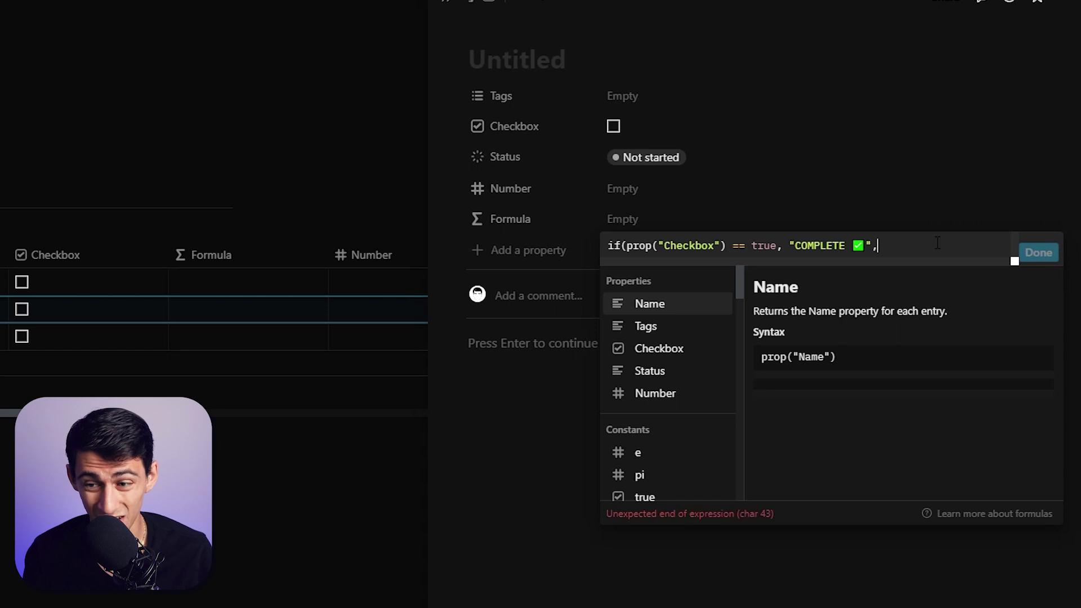
text( "note)
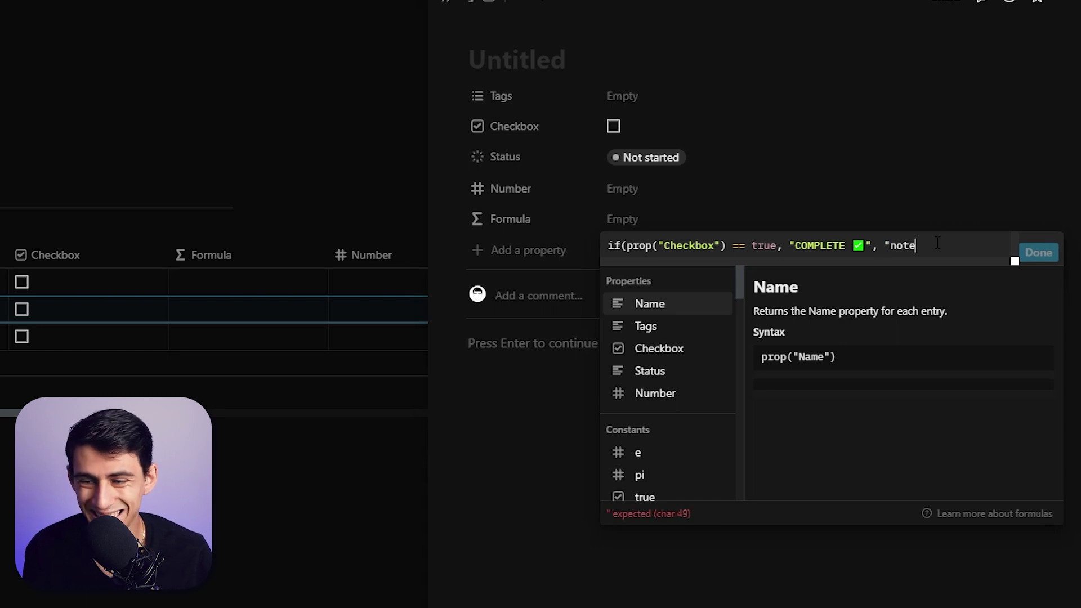
key(BackSpace)
key(BackSpace)
key(BackSpace)
text(NOT COMPLETE)
key(super+period)
key(Escape)
key(BackSpace)
key(BackSpace)
key(BackSpace)
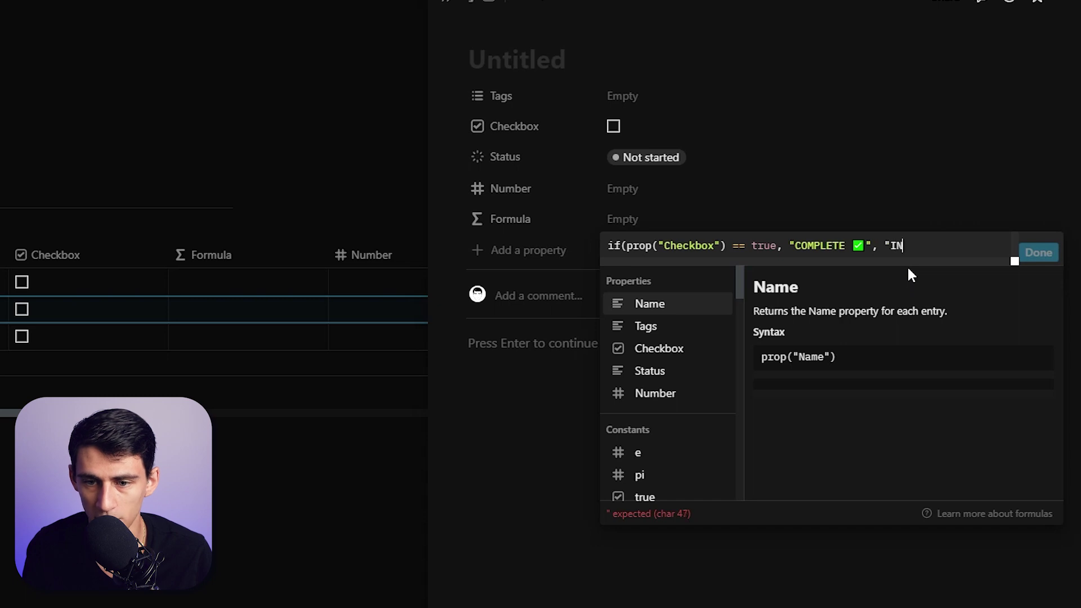
text( PROGRESS 🔵")
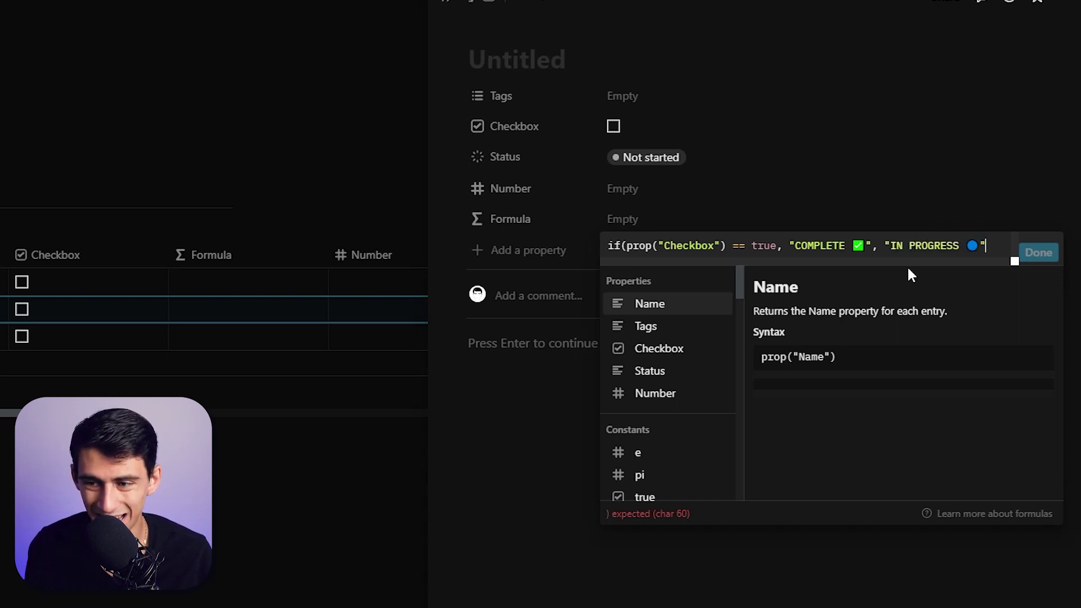
text())
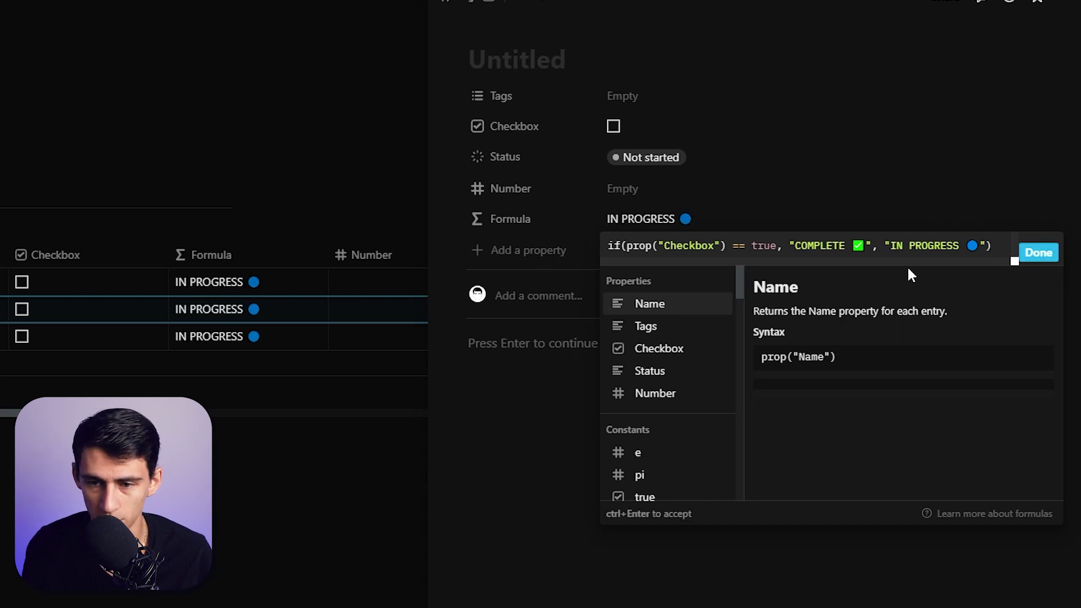
click(1038, 253)
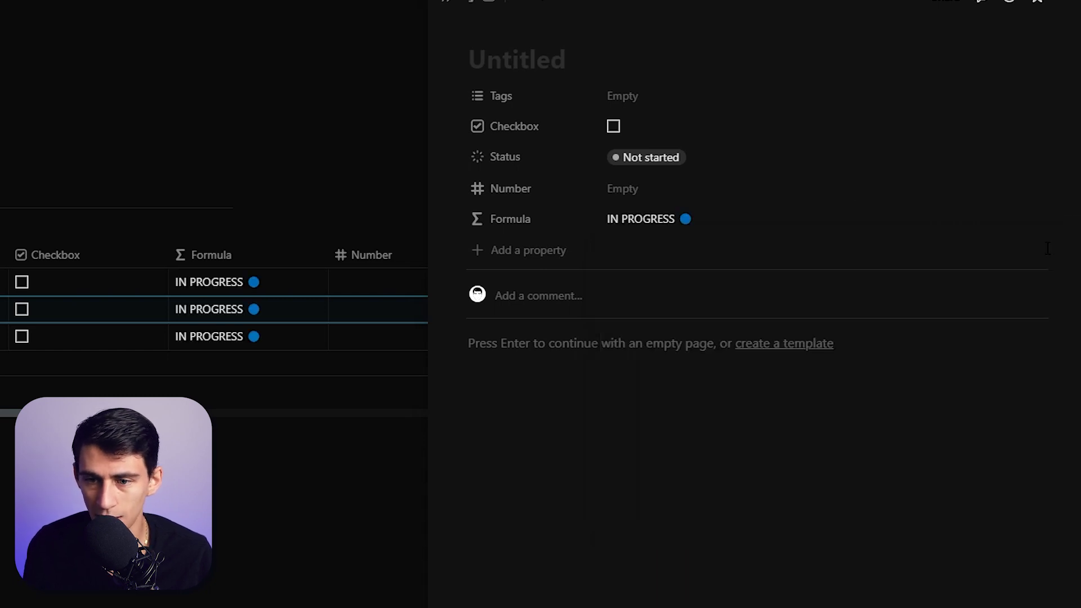
click(674, 137)
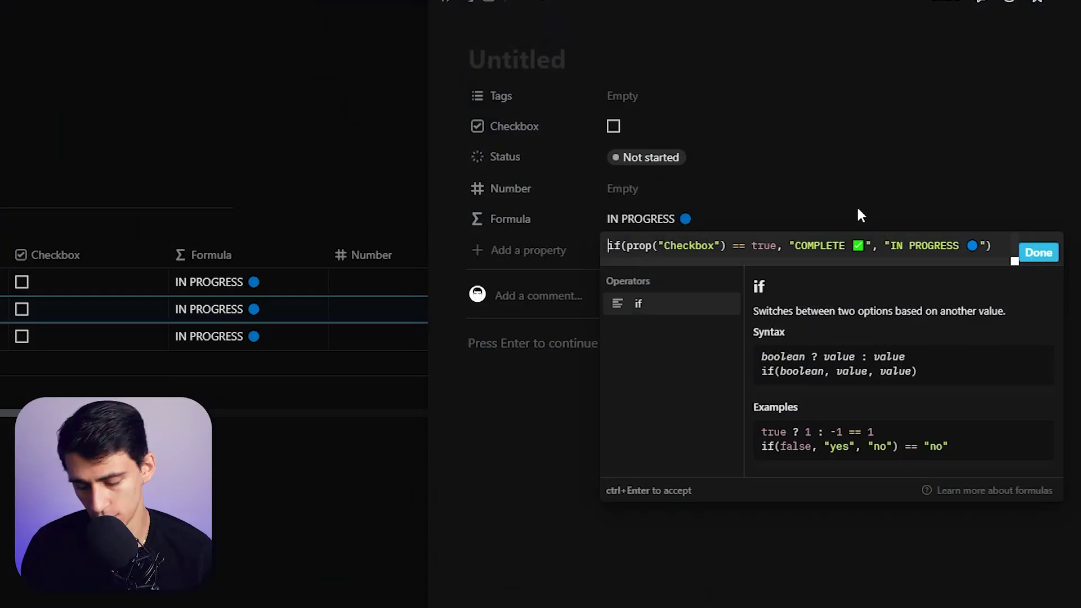
text(,)
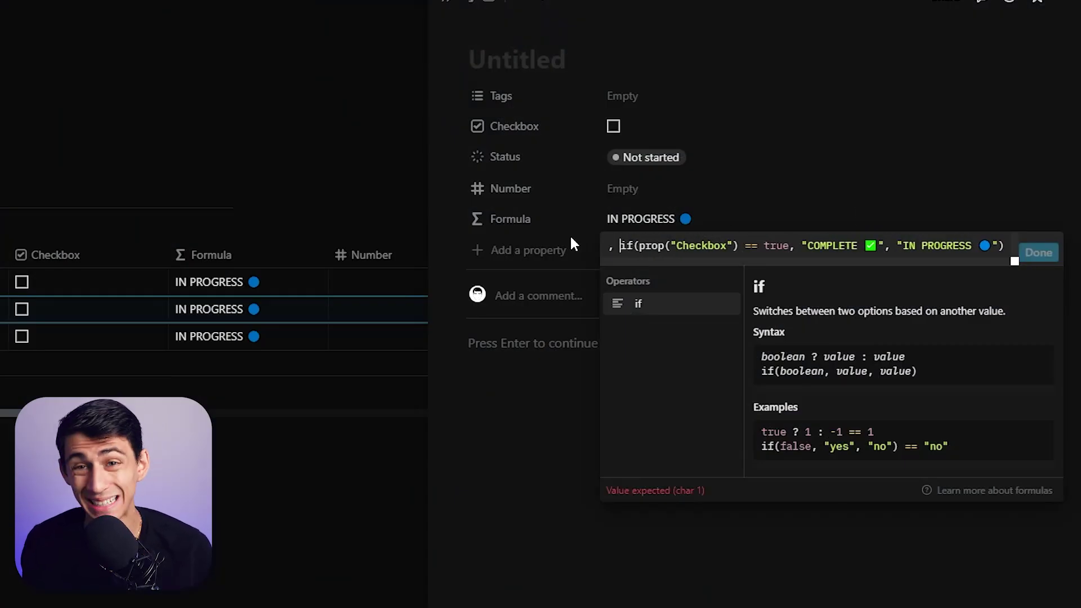
key(BackSpace)
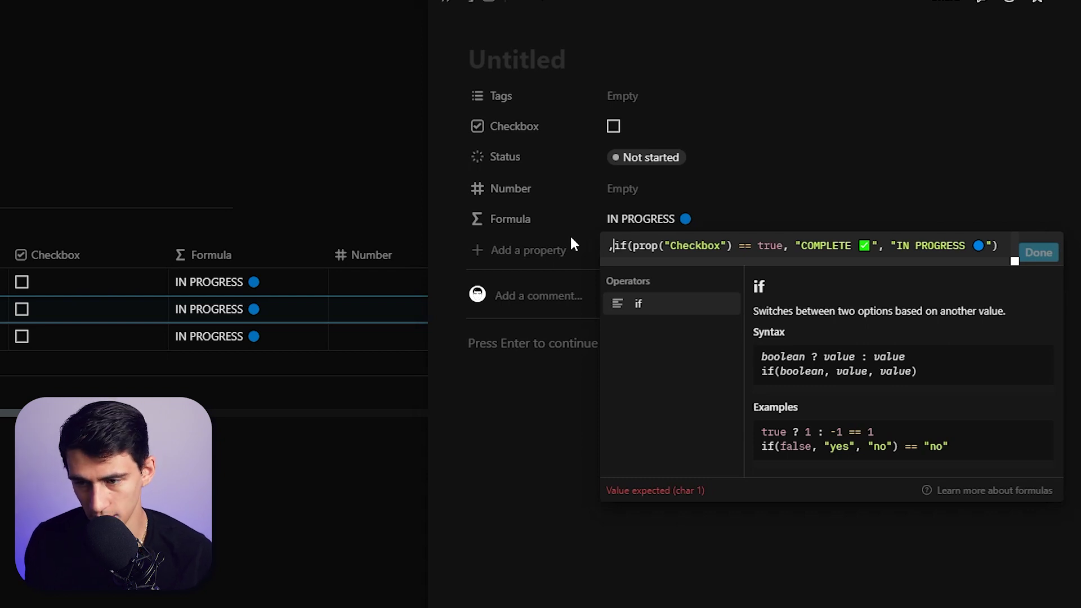
key(BackSpace)
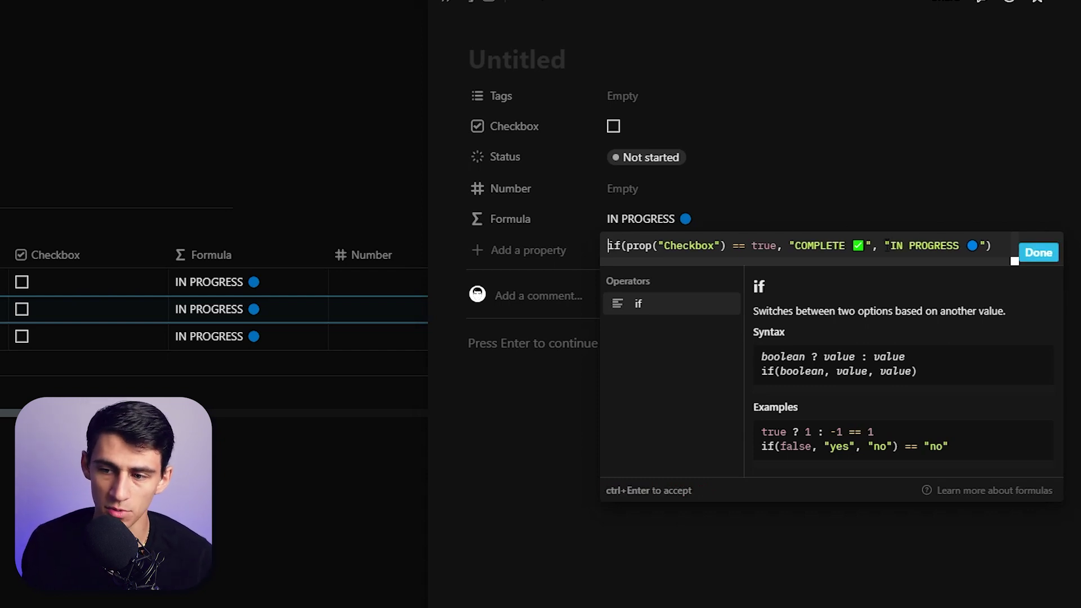
click(883, 246)
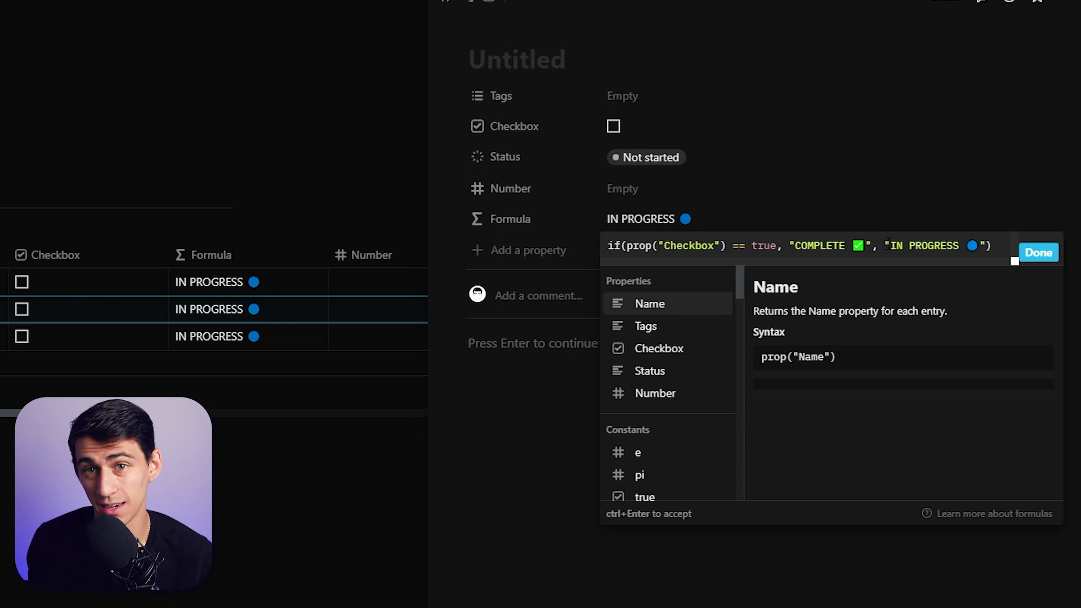
key(ctrl+shift+Right)
key(ctrl+shift+Right)
key(ctrl+shift+Right)
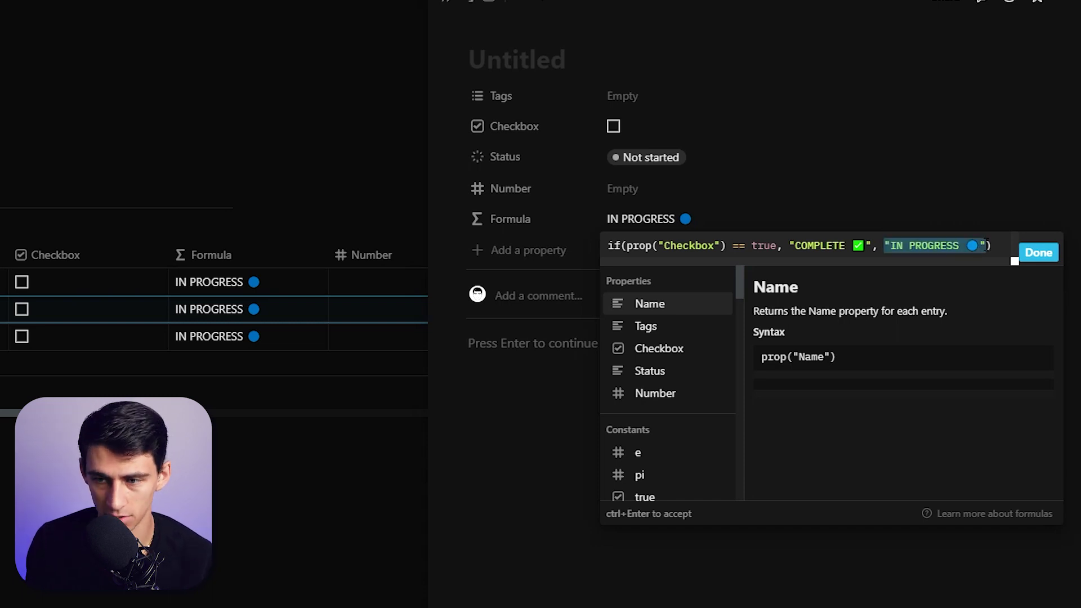
key(Right)
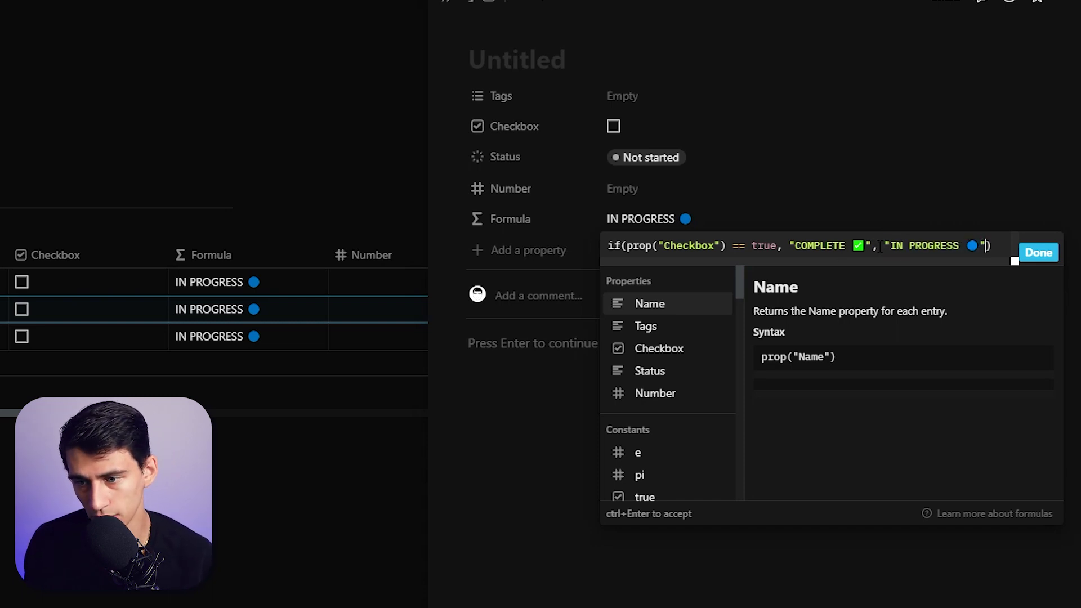
drag(880, 248, 344, 289)
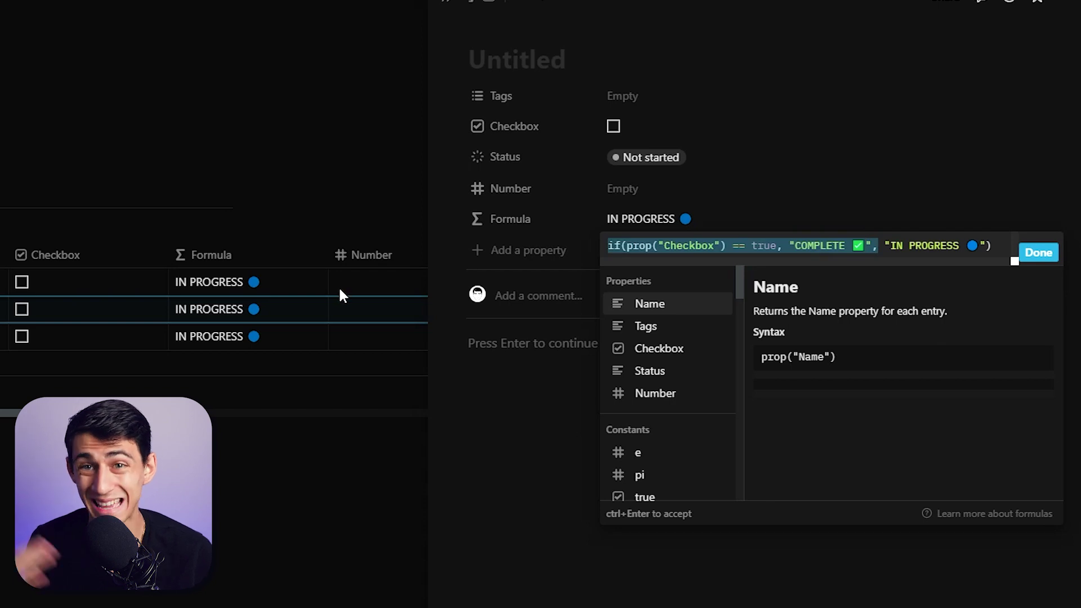
click(888, 246)
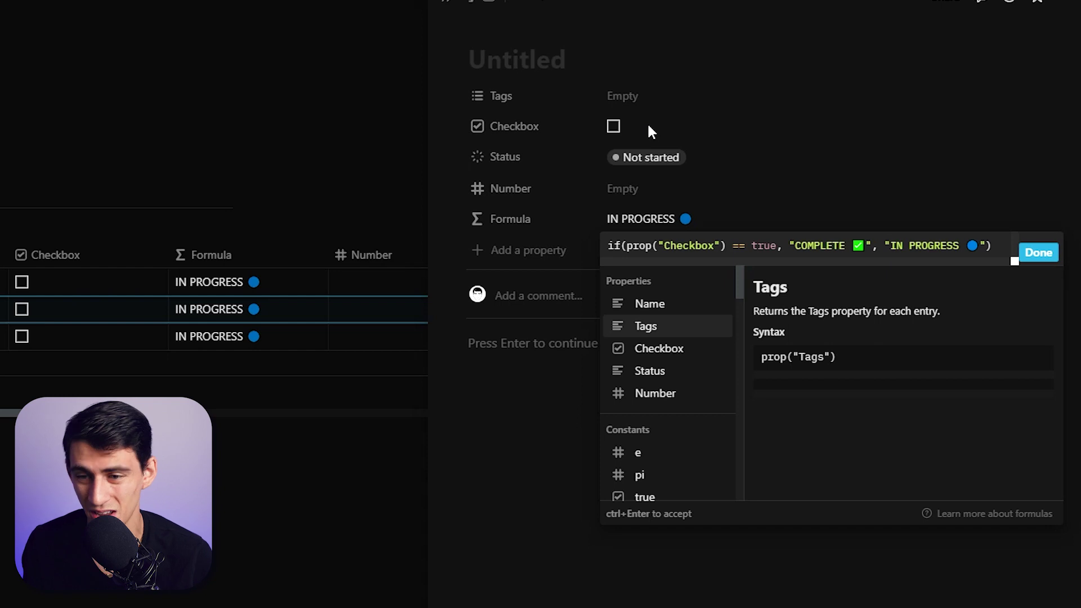
click(726, 214)
Set Number to 5 and nest if(prop("Number") > 4, "ON TIME ⭐", …) after COMPLETE.
click(725, 195)
text(5)
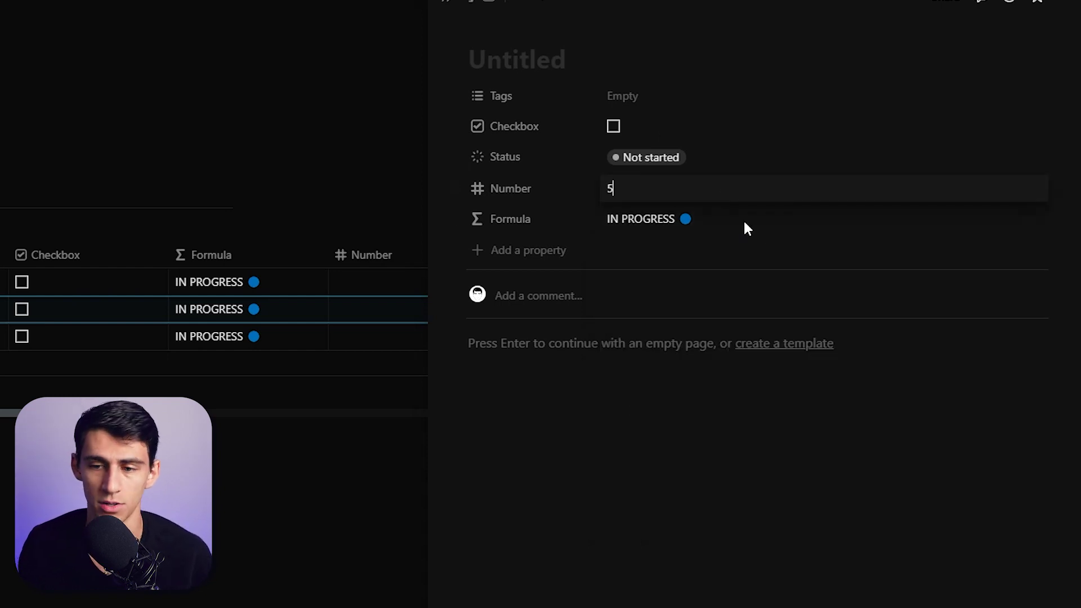
click(764, 219)
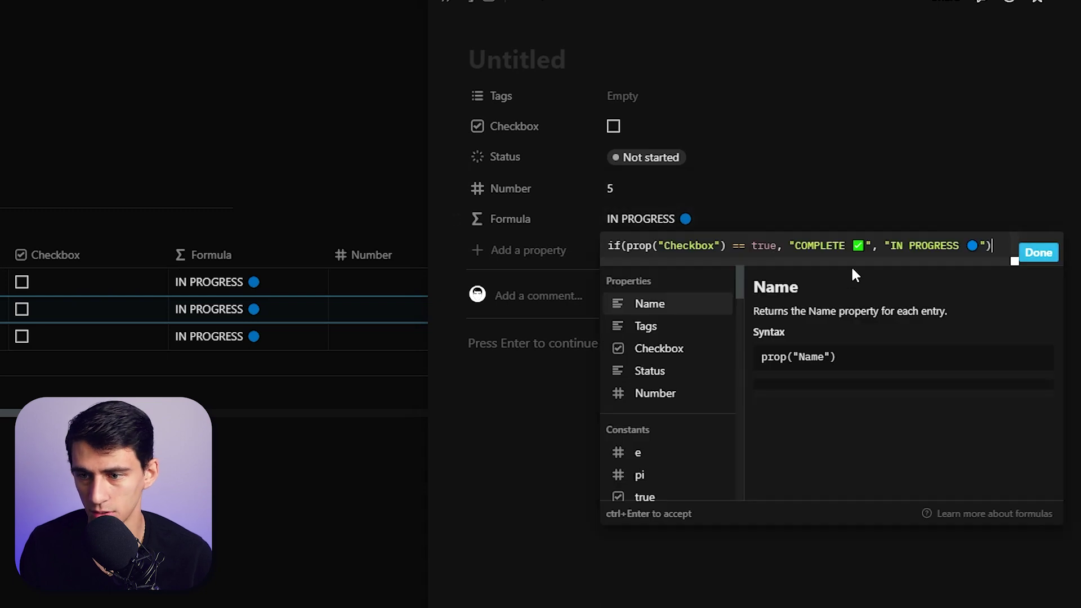
click(877, 242)
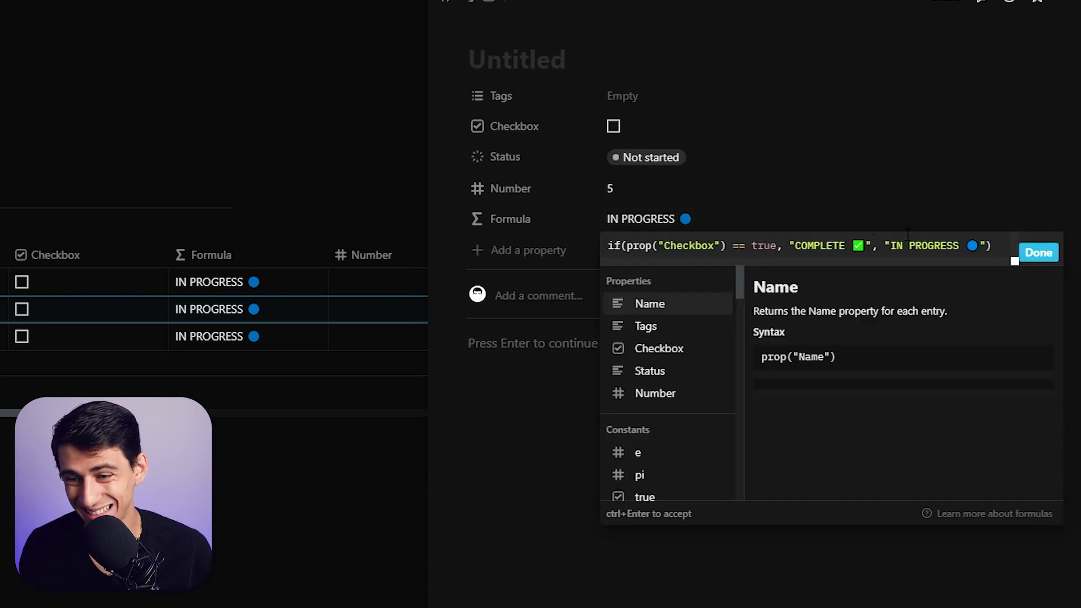
text(if( )
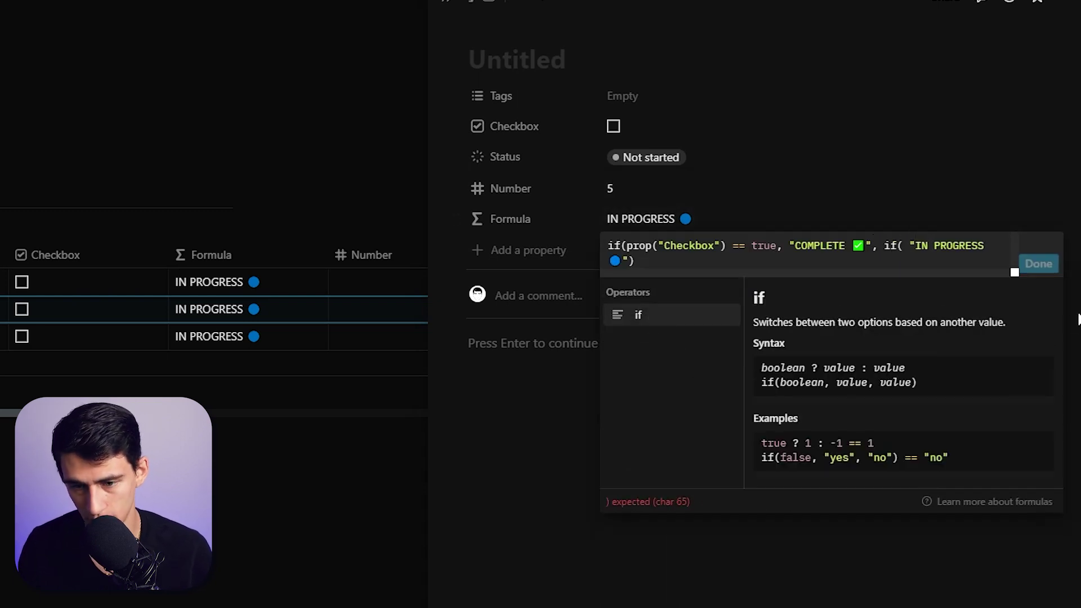
text(prop("Numb)
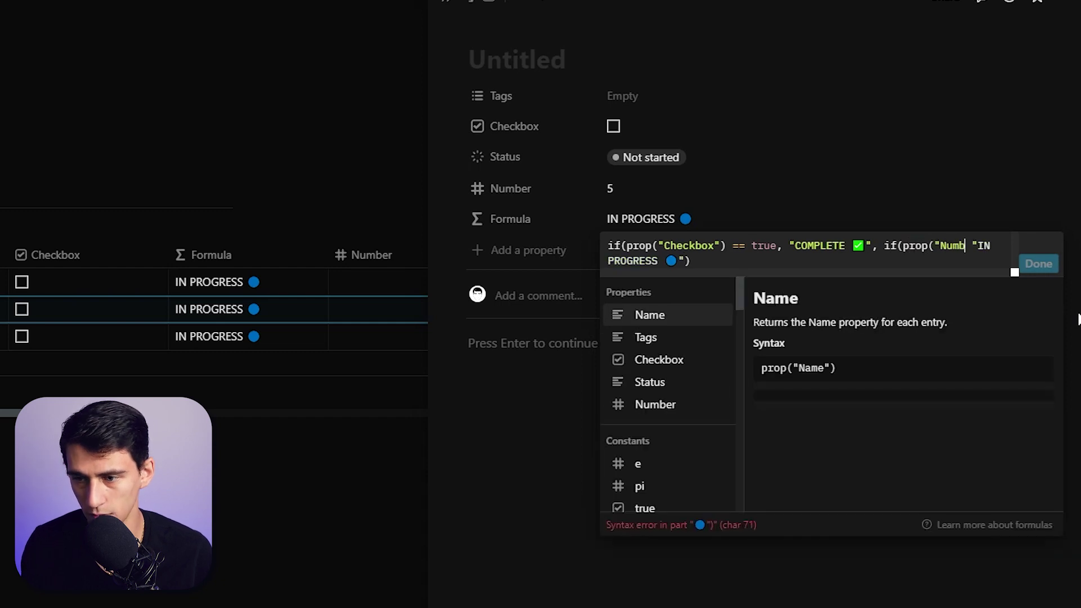
text(er"))
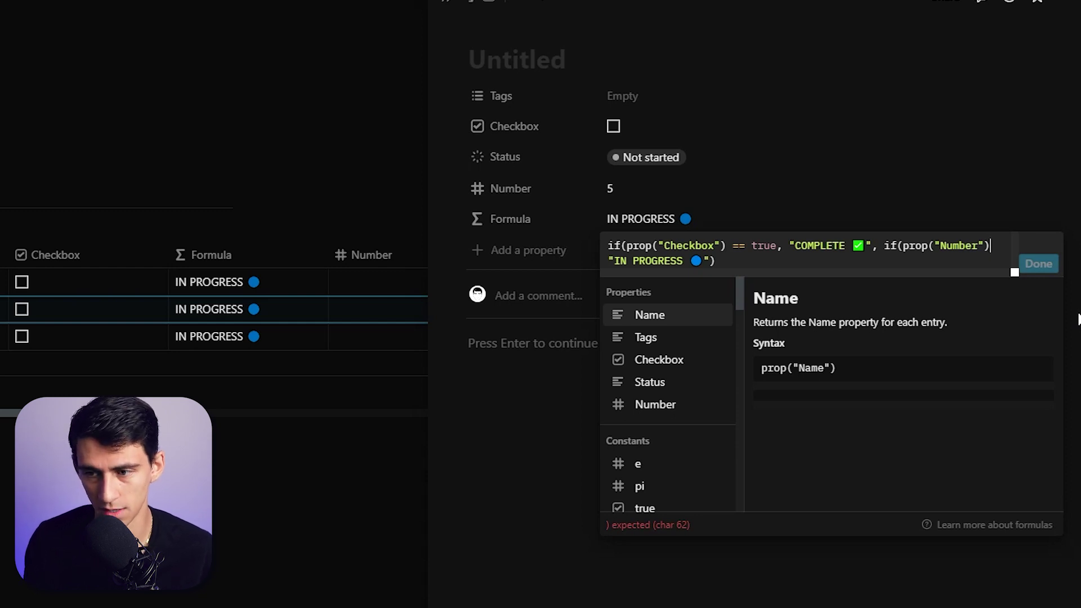
text(> )
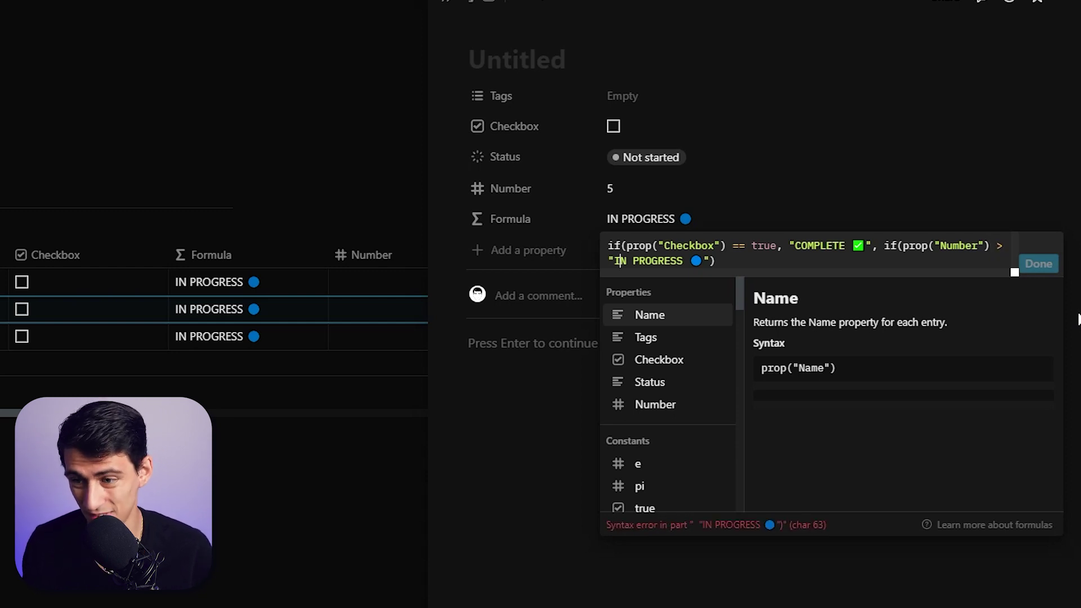
text(4 )
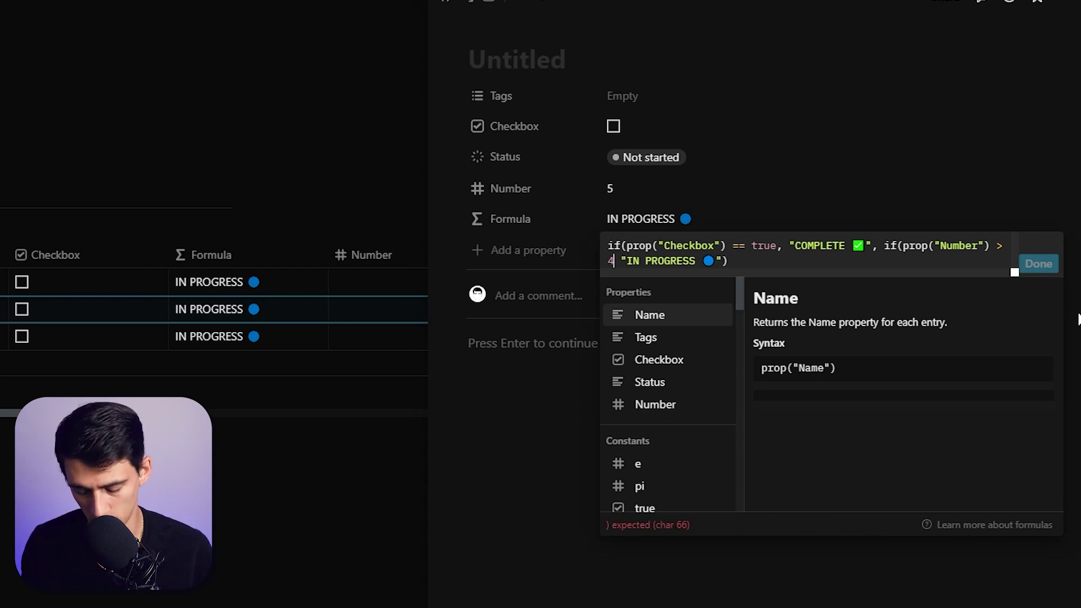
text(,)
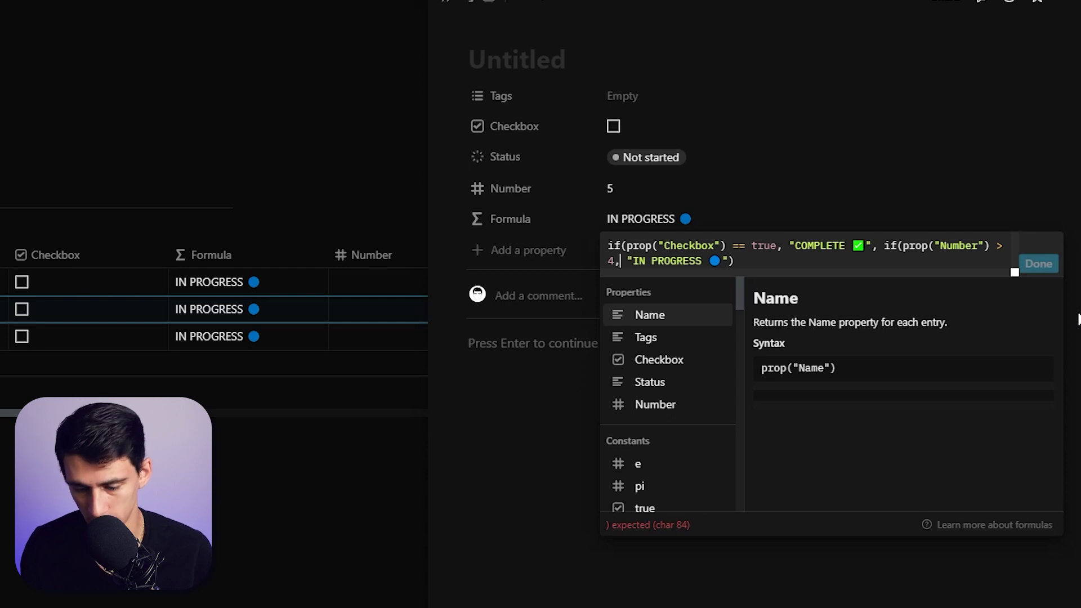
text( "ON TIME)
key(super+period)
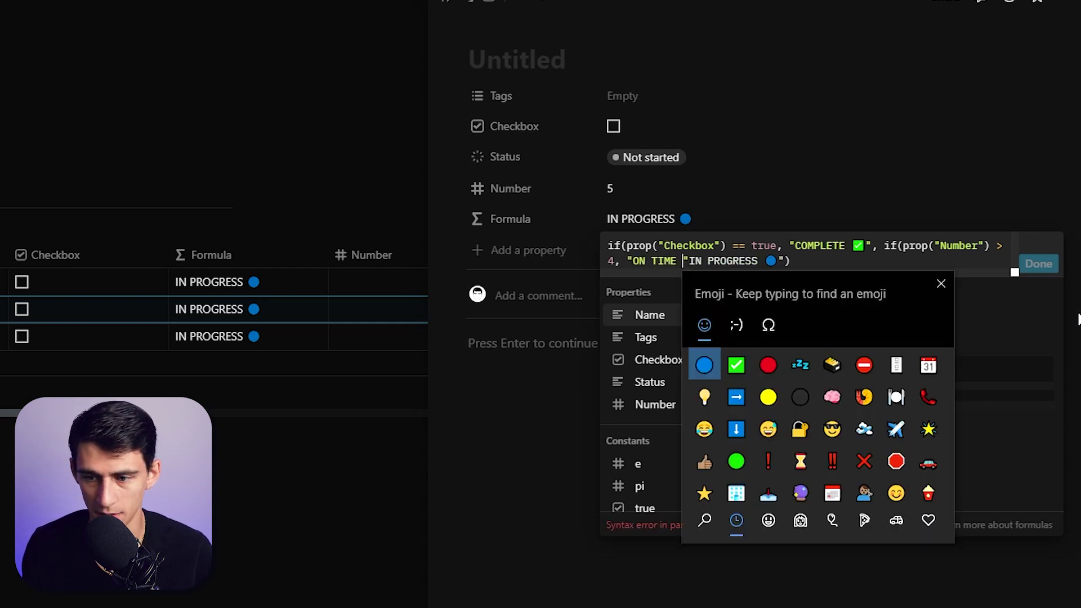
text(STAR)
key(Return)
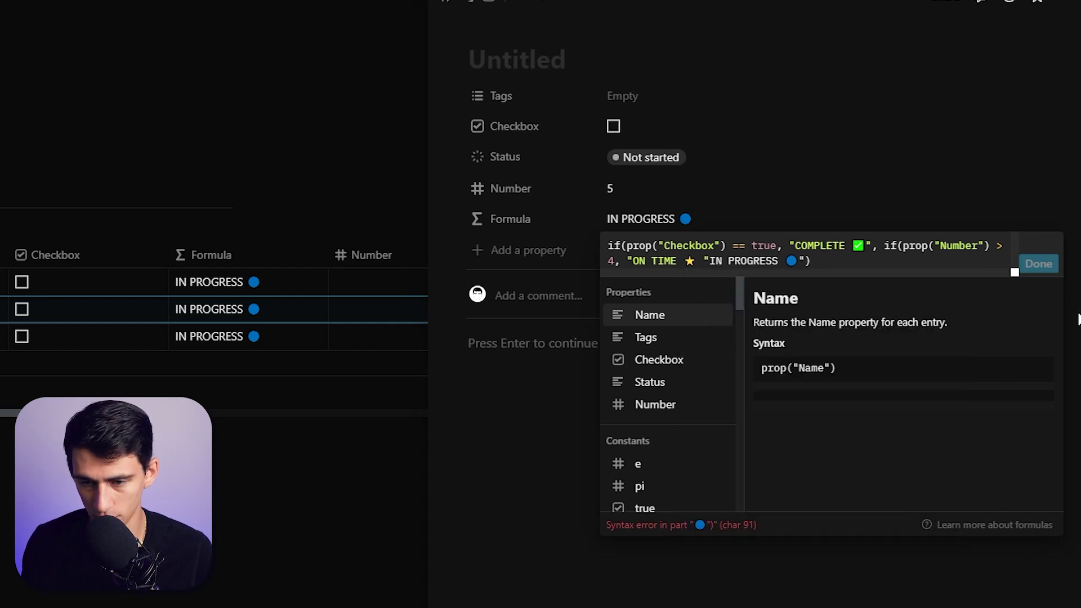
text(",)
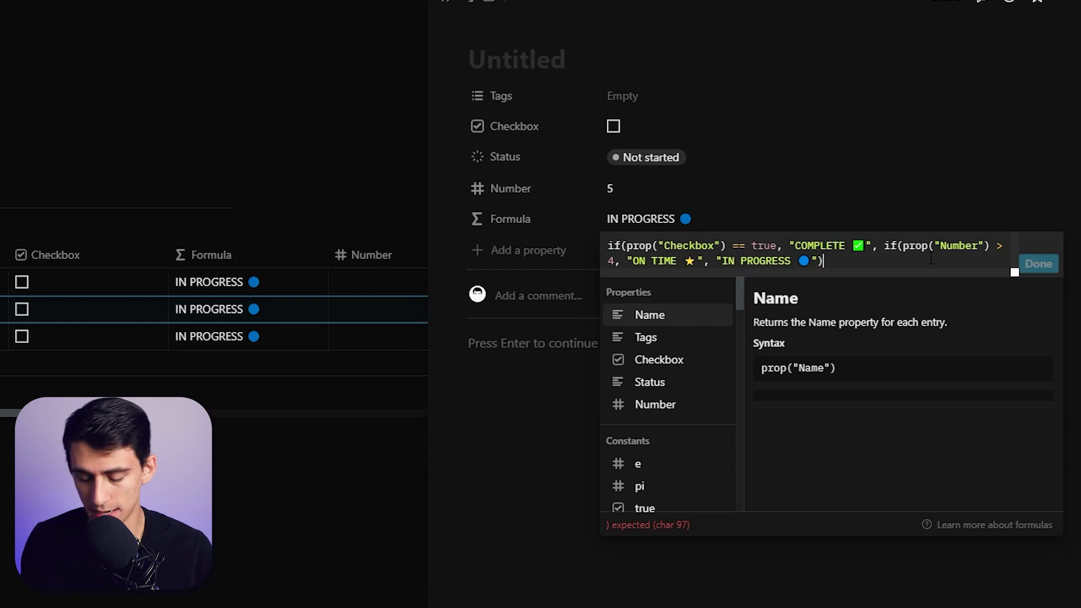
text())
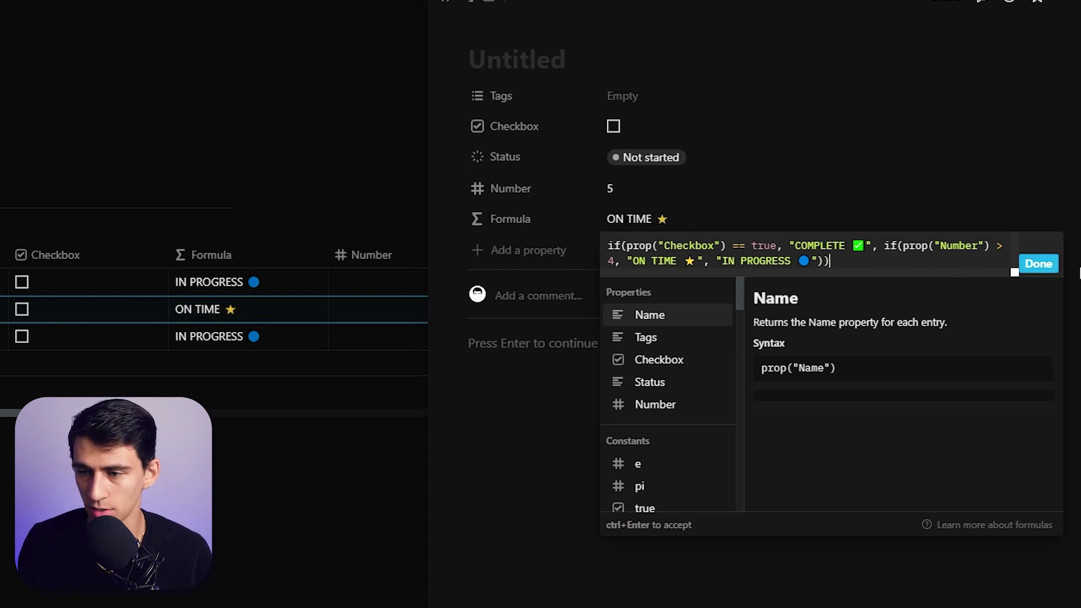
click(1039, 263)
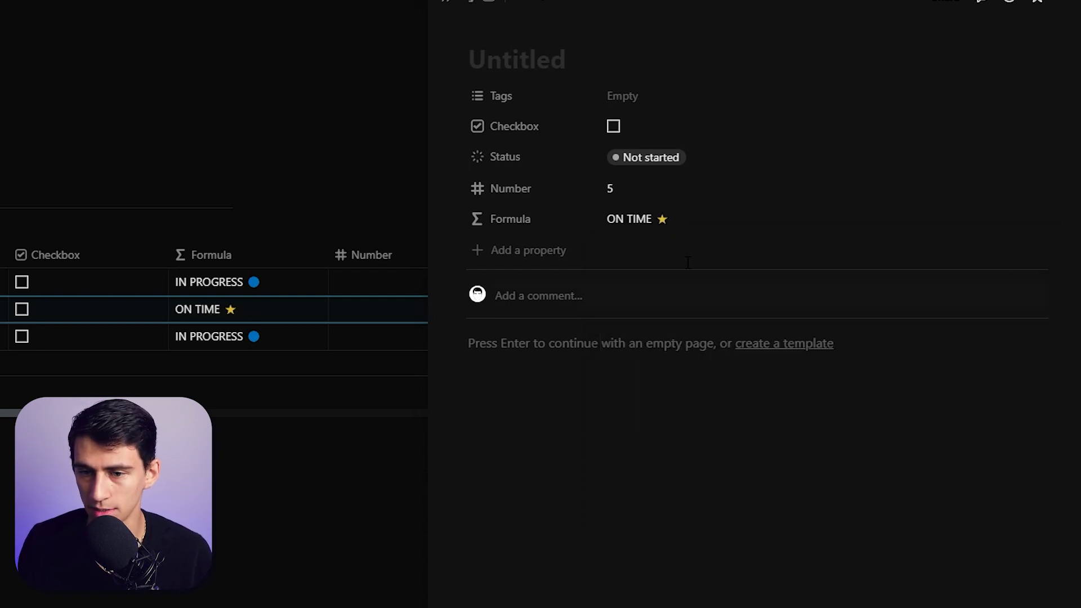
Rename the Number property to Days Left.
click(535, 193)
click(521, 220)
text(Days Left)
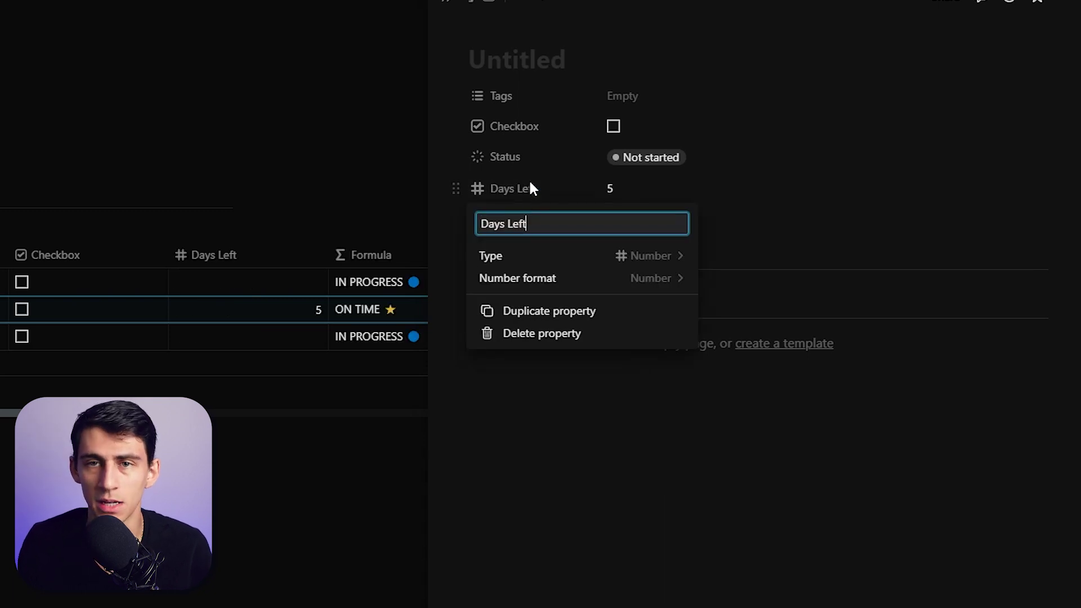
key(Return)
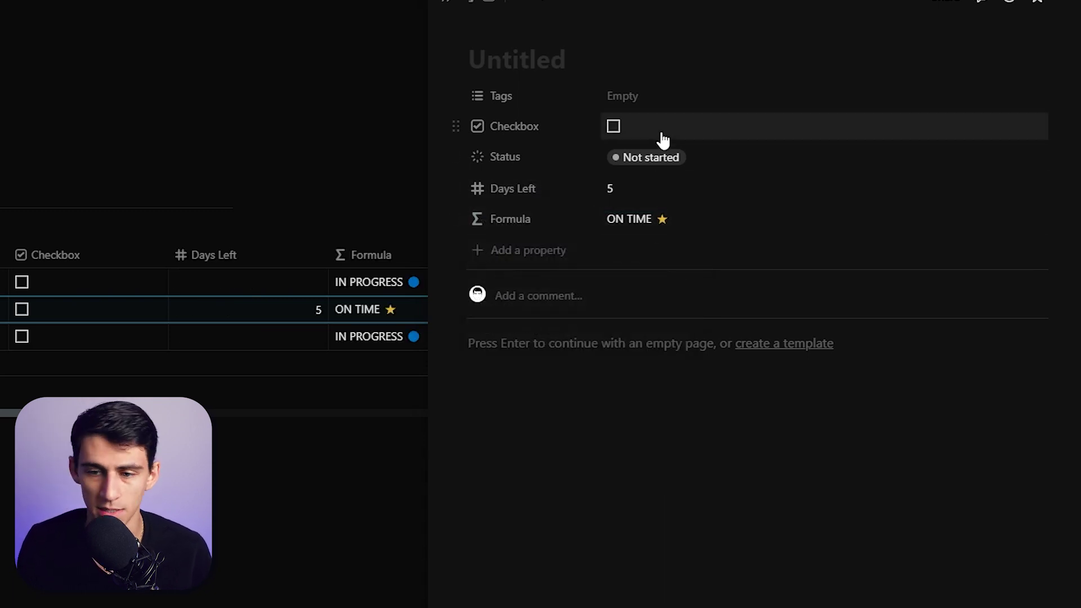
Rename the Formula property to Task Status.
click(510, 219)
click(521, 245)
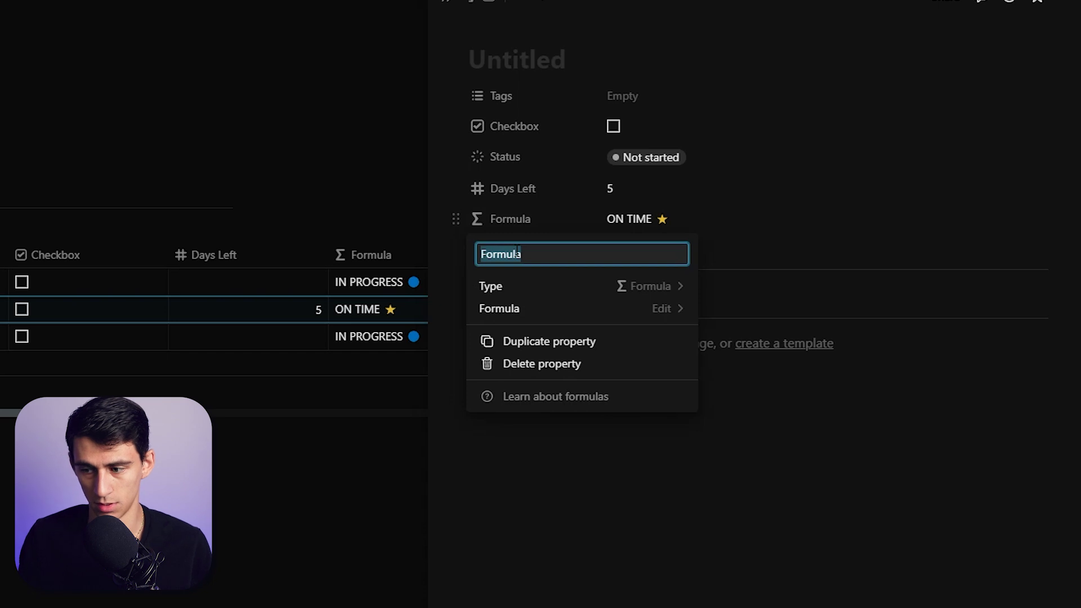
text(Task Status)
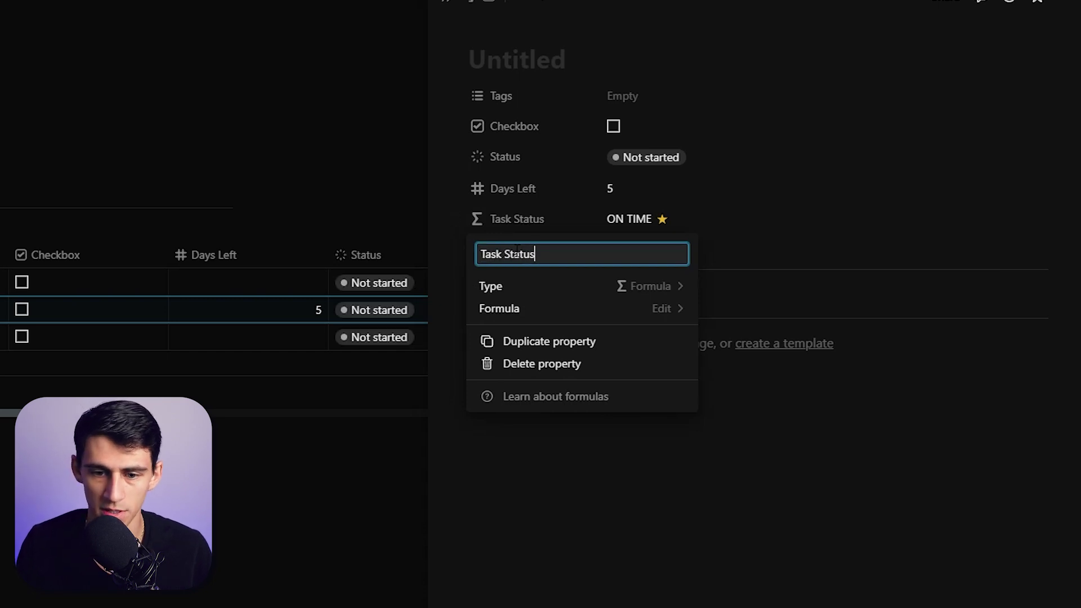
click(647, 157)
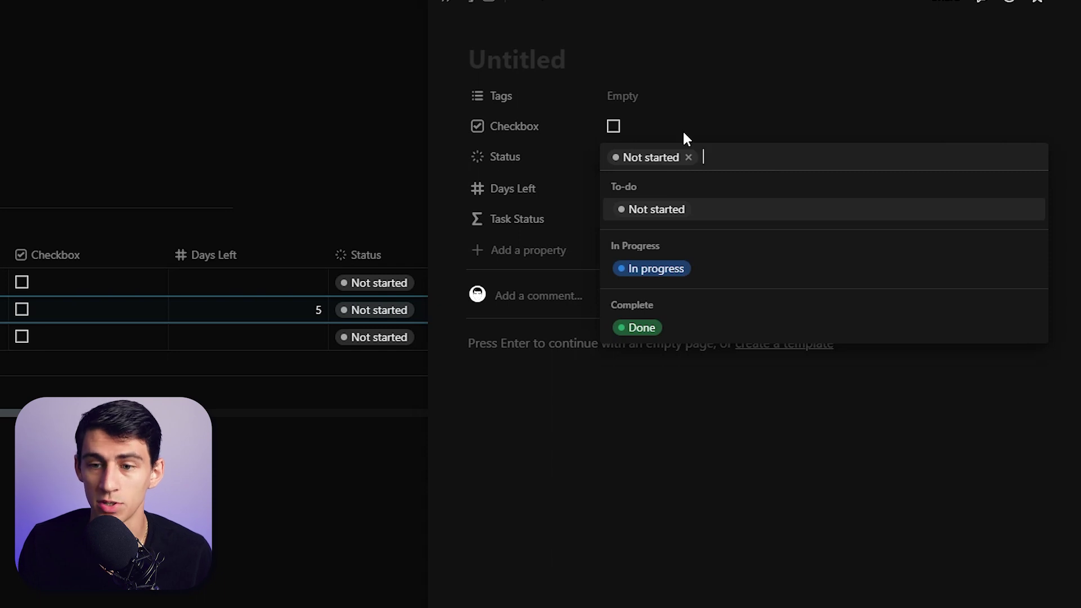
Look for a Waiting On option in Status, then bring up the Status property settings.
text(Wa)
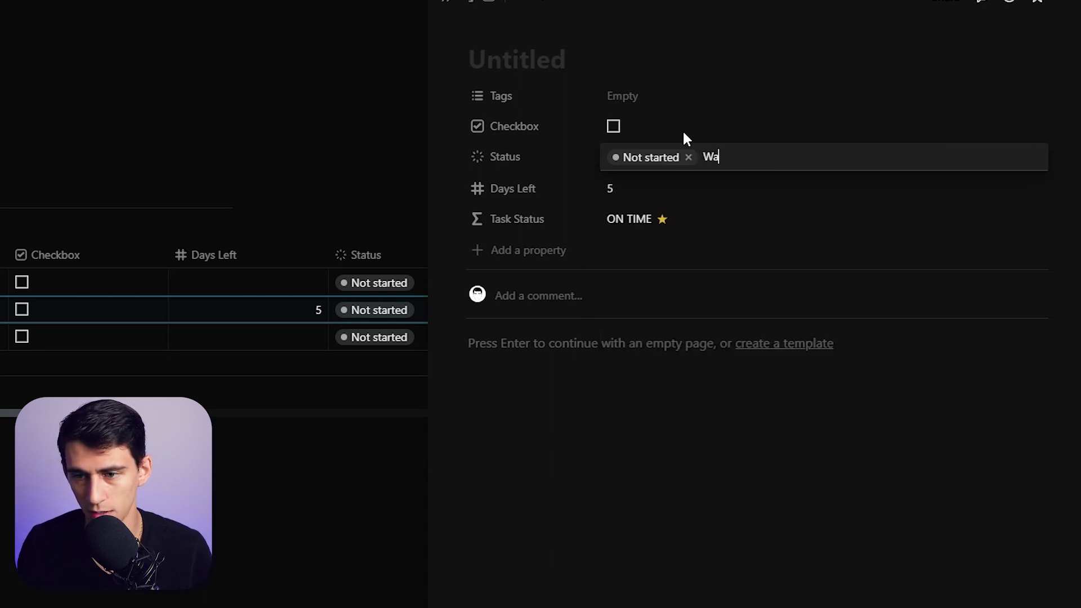
text(iting On)
key(Escape)
click(505, 157)
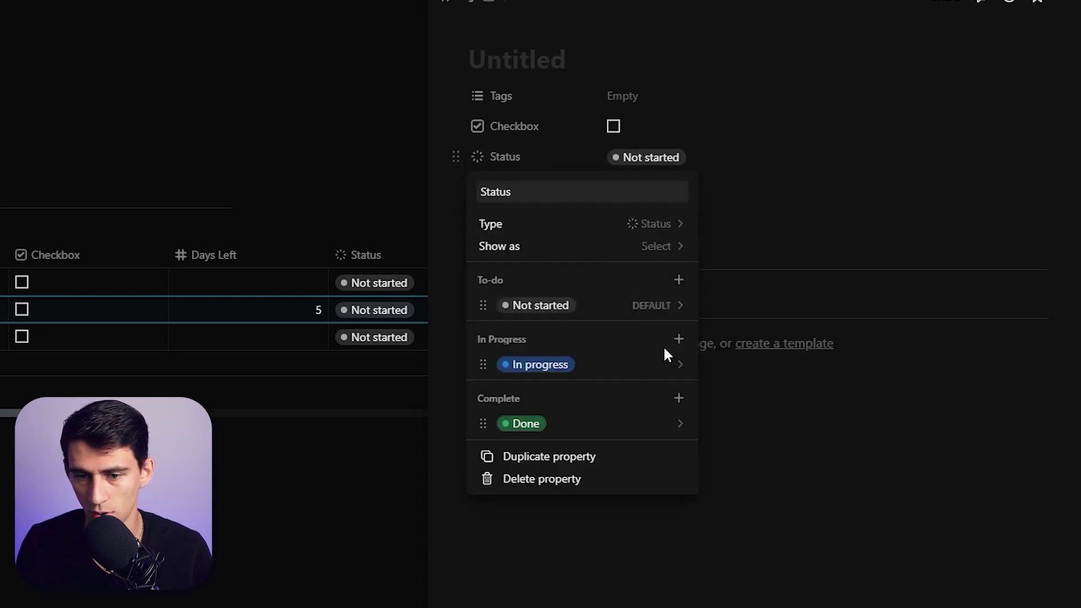
Add a Waiting On Status option and nest if(prop("Status") == "Waiting On", "Waiting On 💤", …).
click(680, 340)
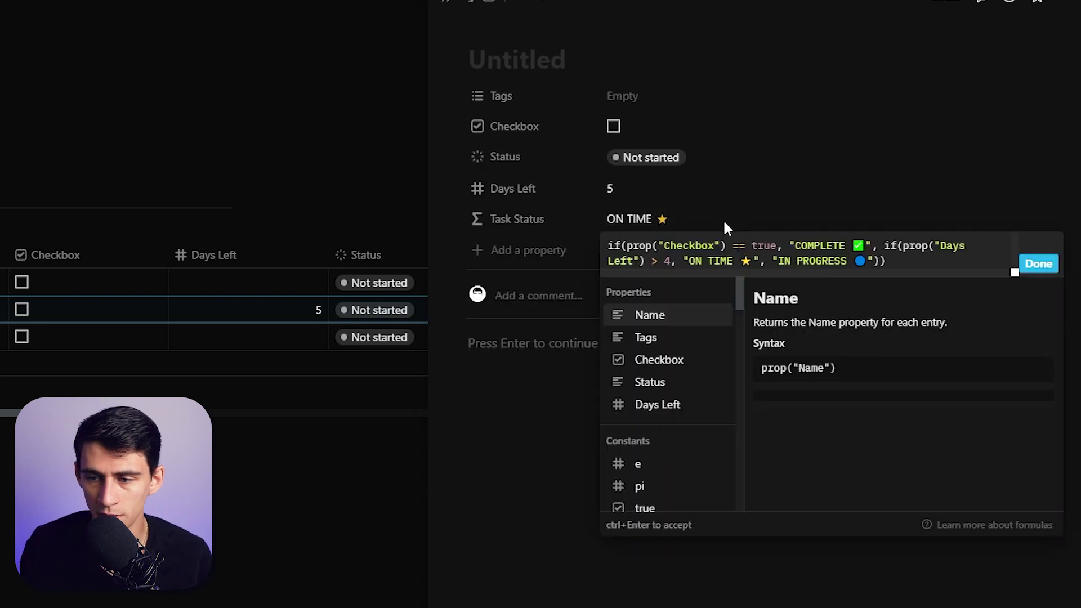
click(884, 246)
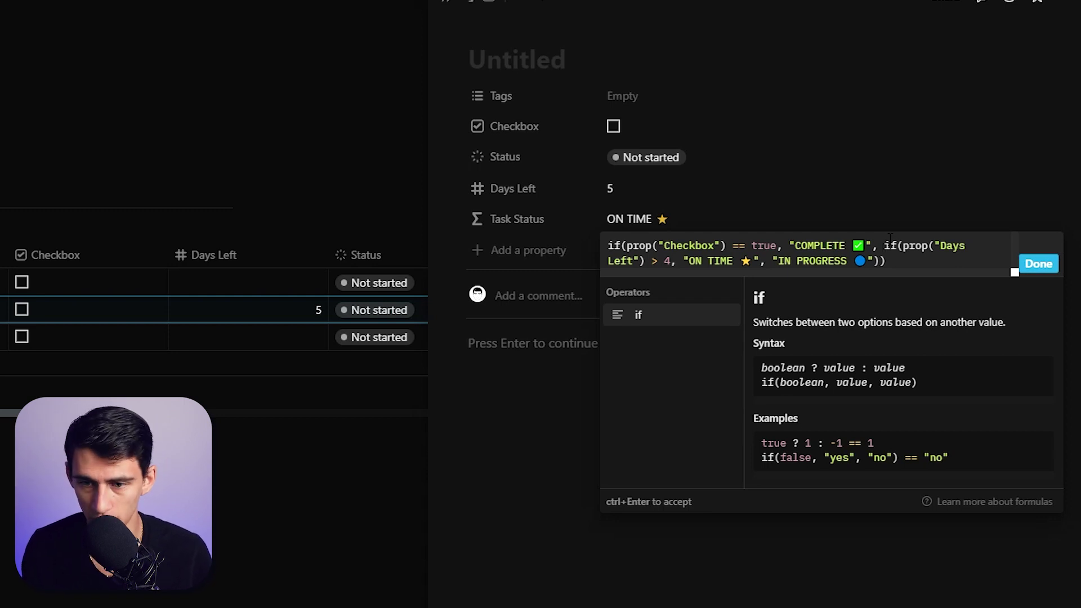
key(Left)
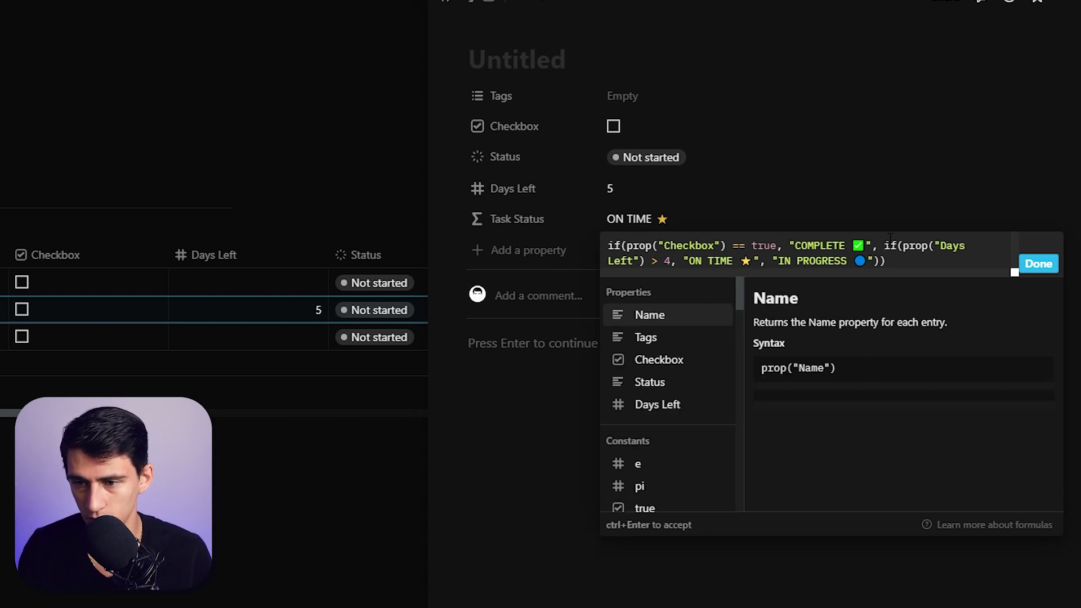
text(,)
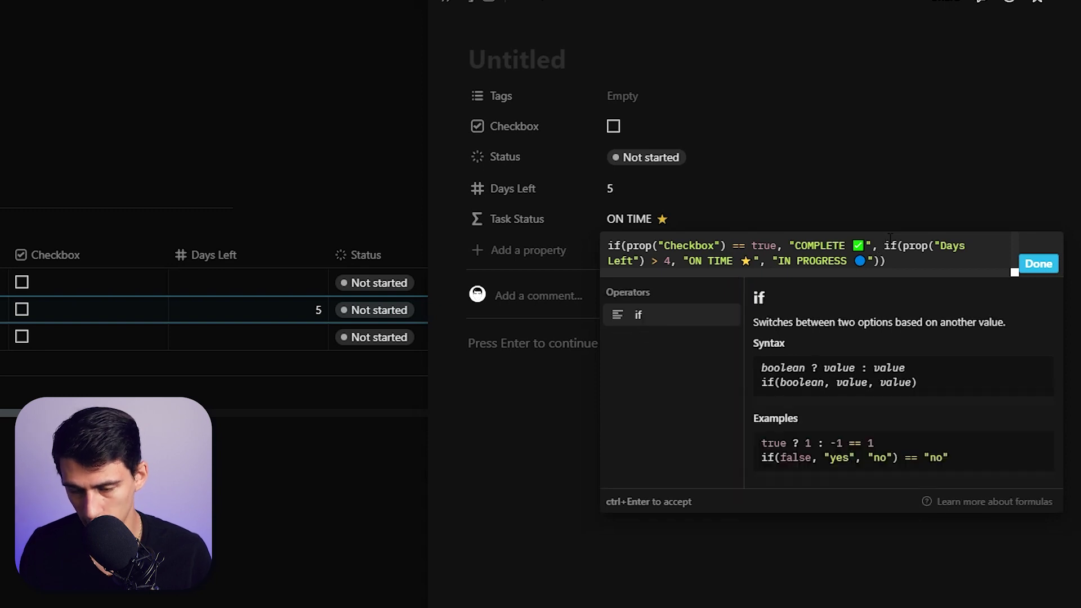
key(Left)
key(Left)
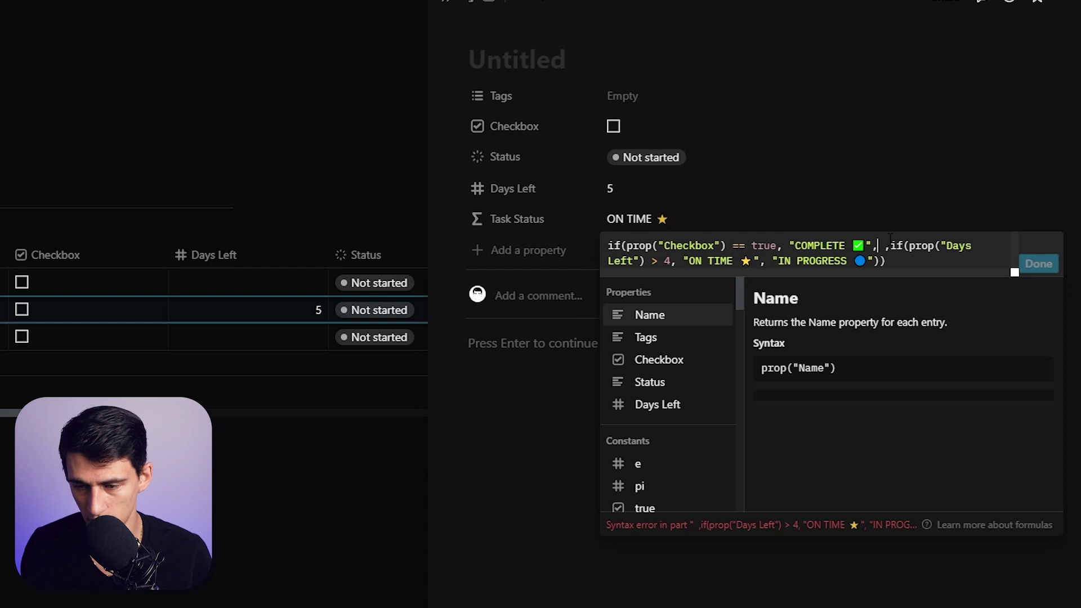
text(if(prop()
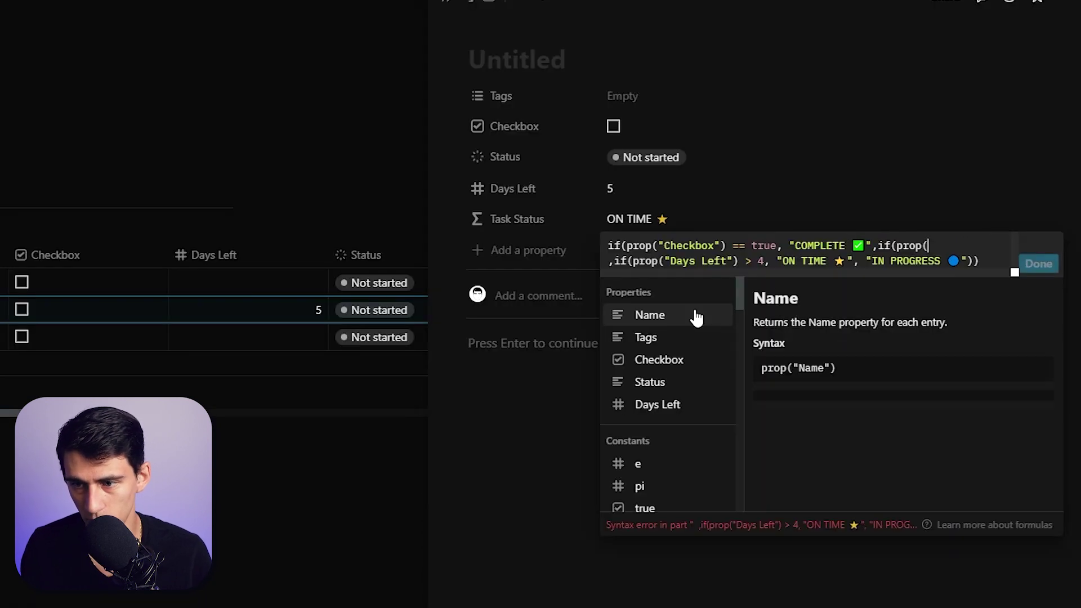
text("Status"))
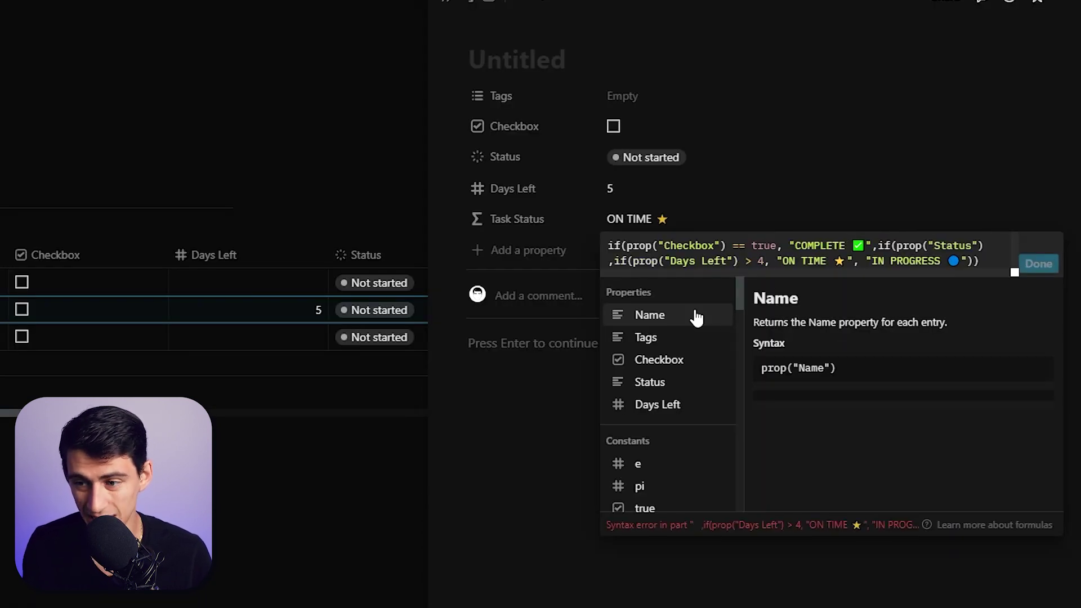
text( ==)
key(Right)
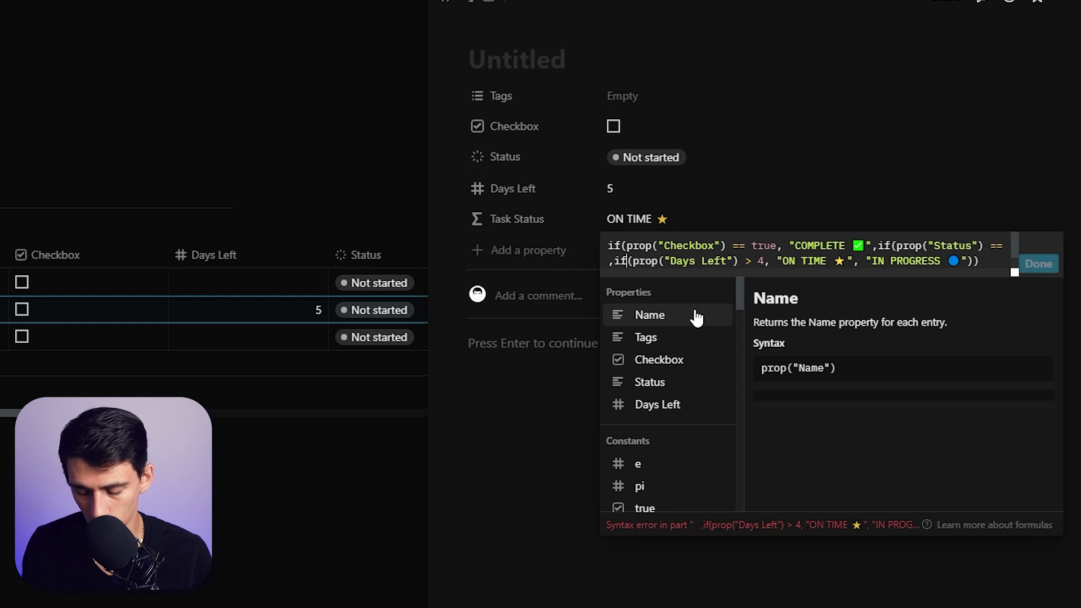
text(" )
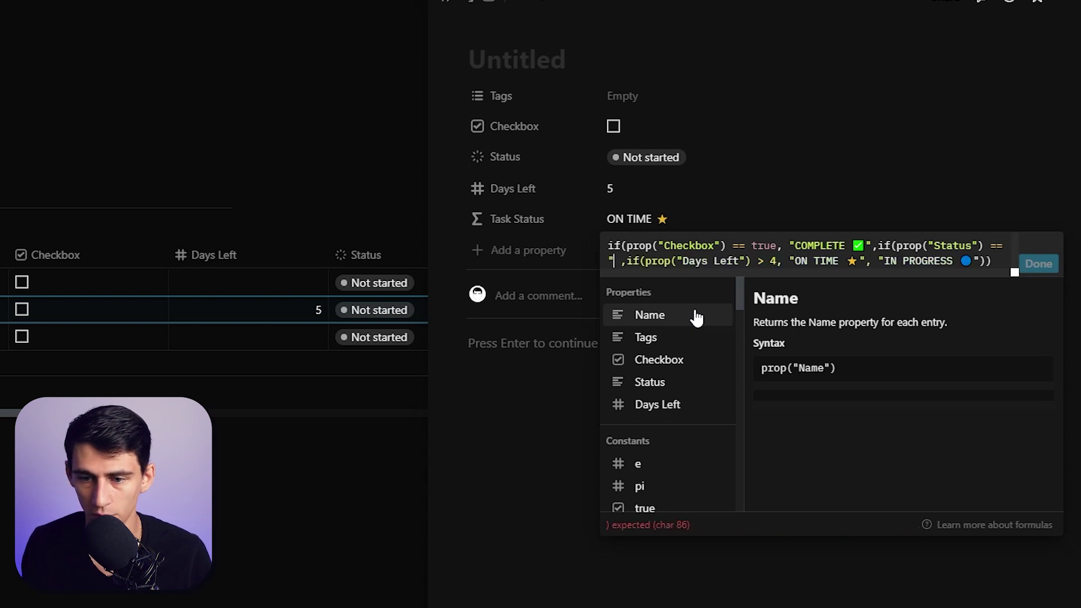
text(Waiti)
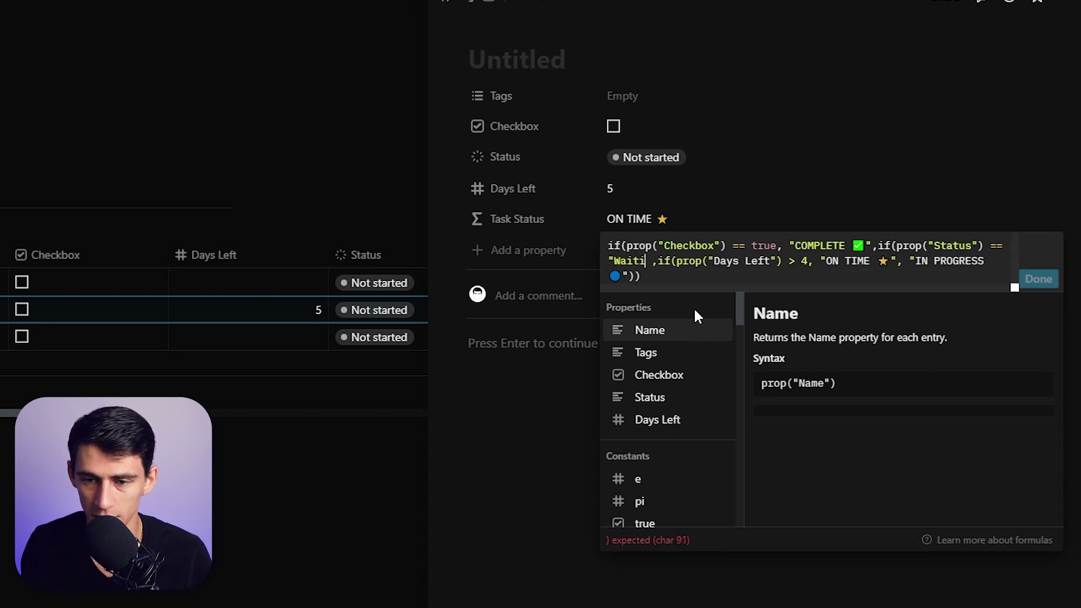
text(ng On", )
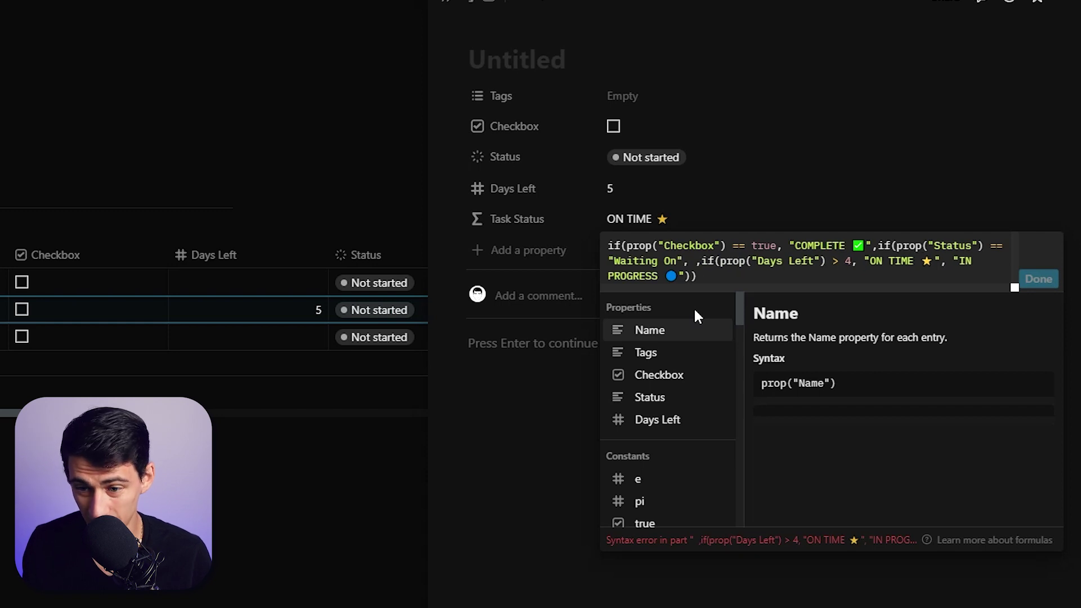
text("Waiting On)
key(super+period)
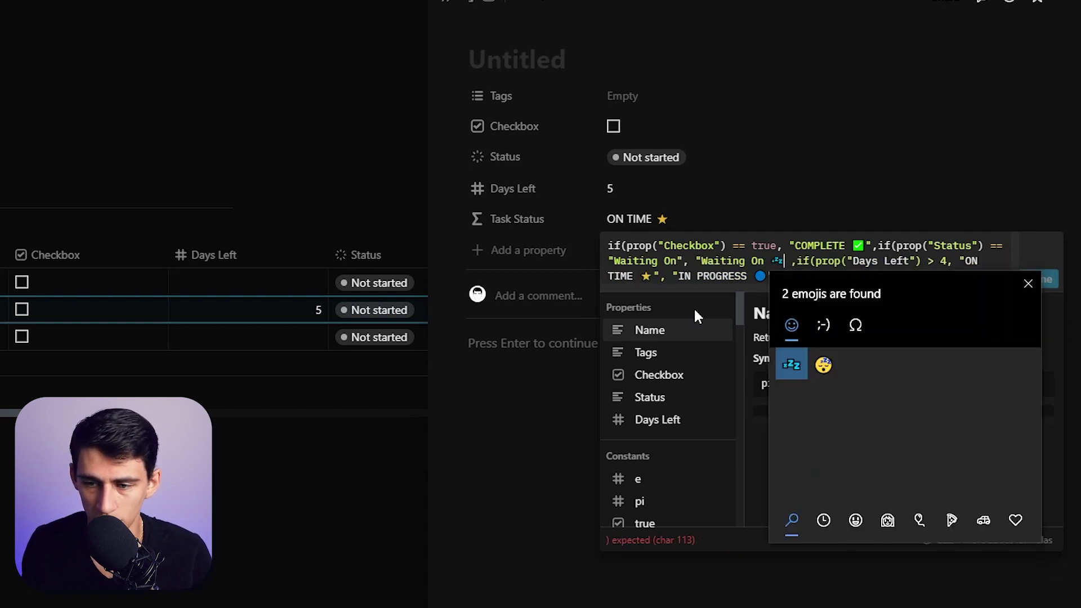
key(Escape)
text(")
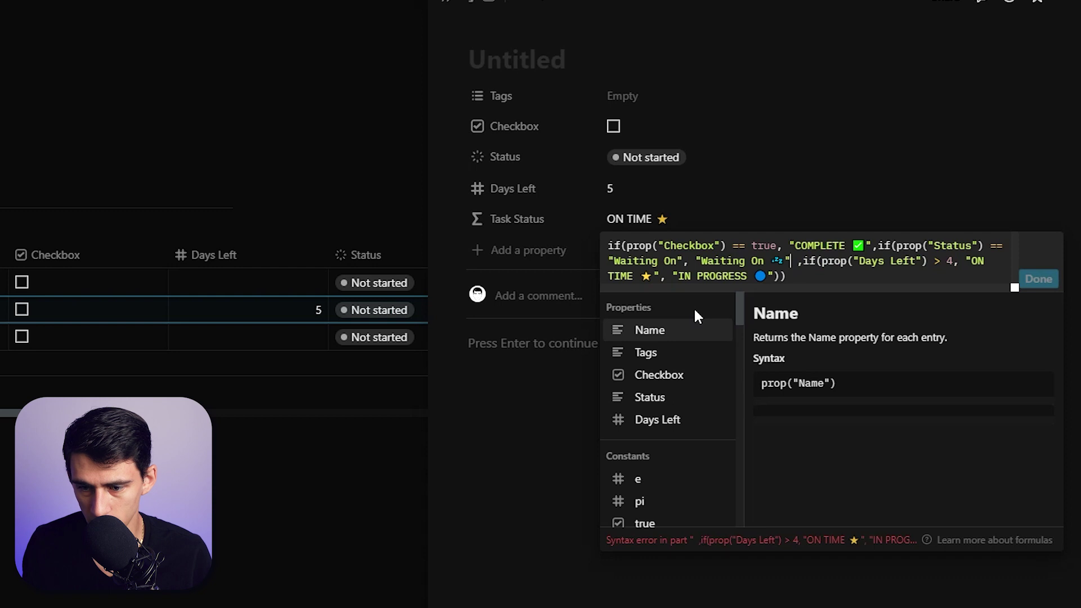
text())
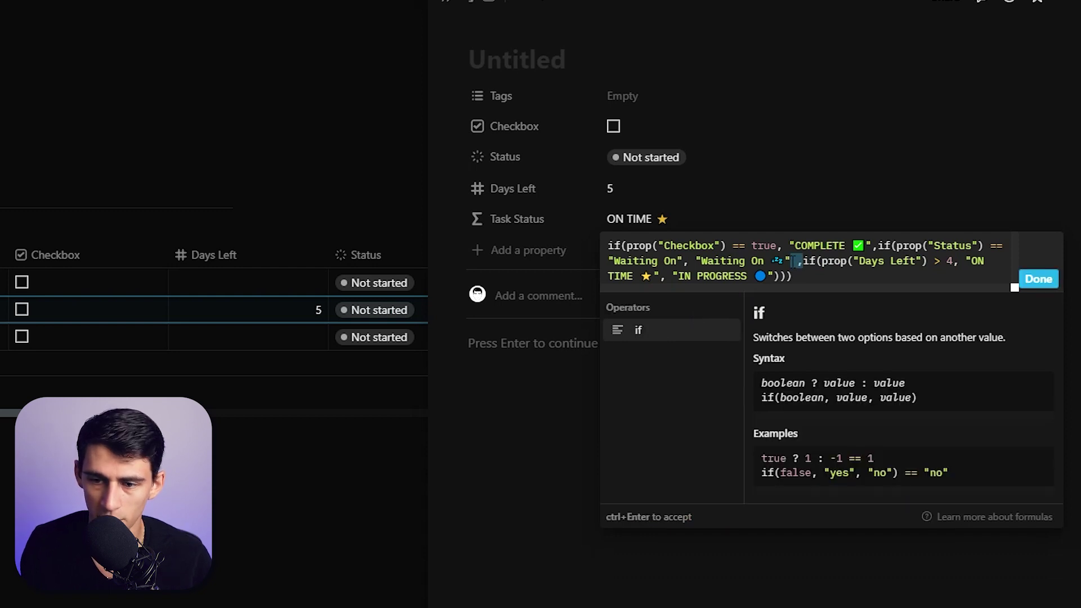
Review the whole Task Status formula and apply it.
click(793, 270)
click(803, 261)
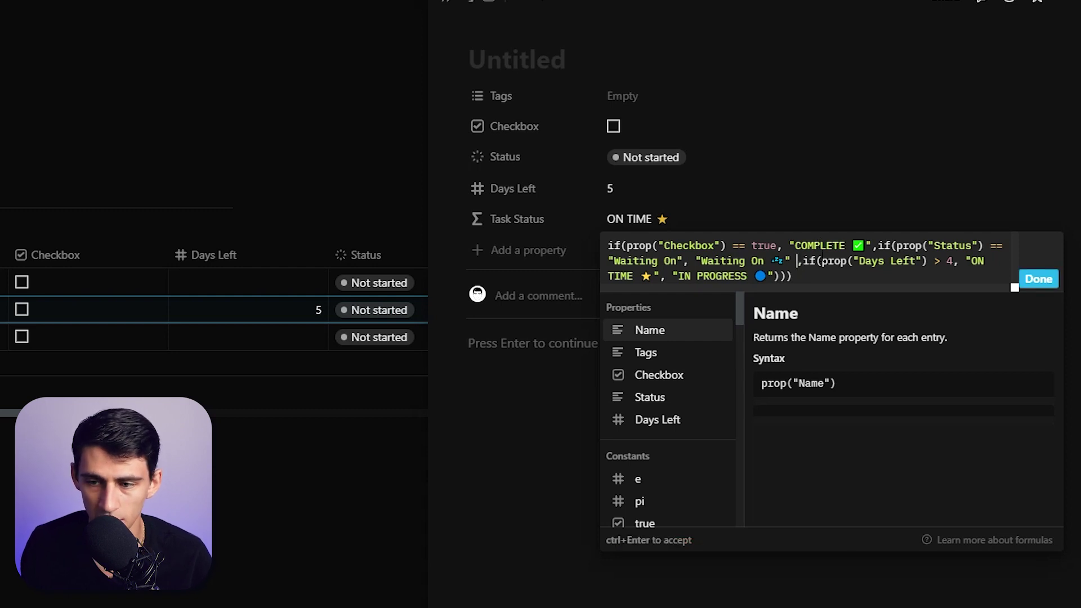
key(ctrl+a)
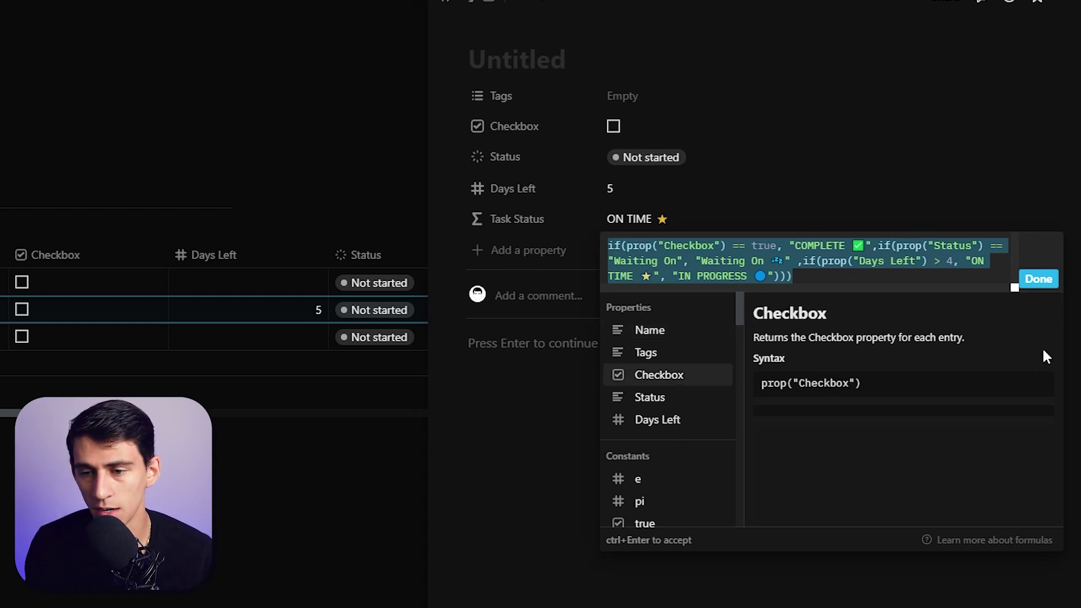
click(826, 248)
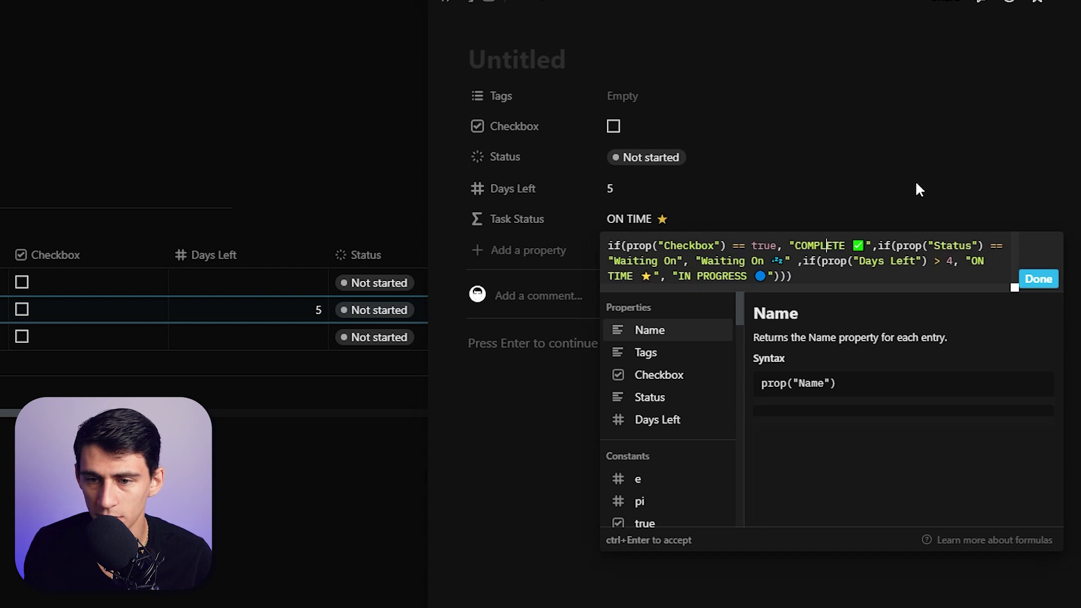
key(Down)
key(Down)
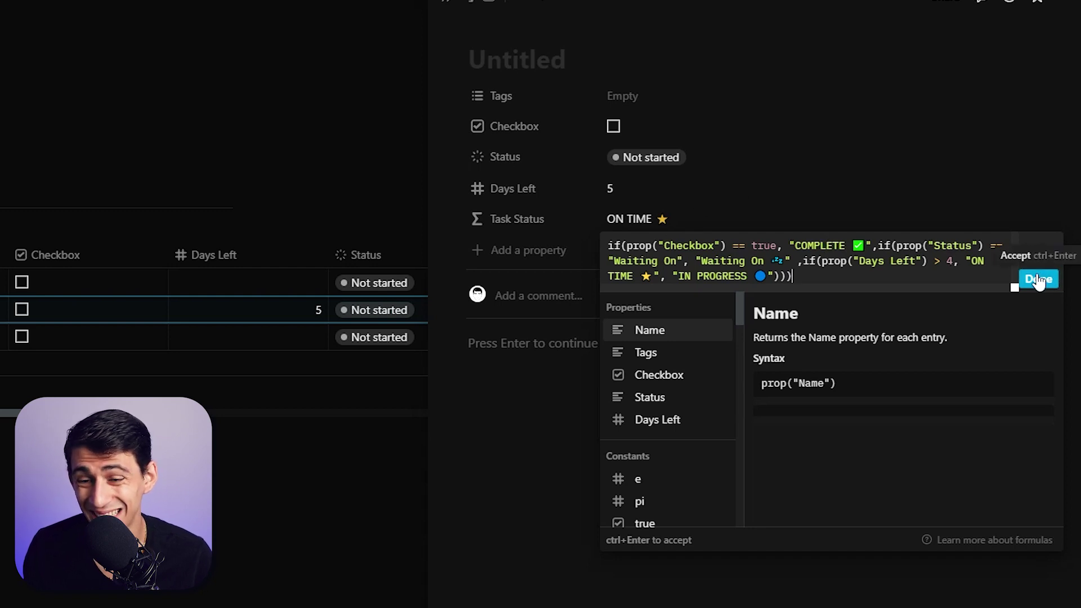
click(1042, 278)
Set the task's Status to Waiting On.
click(648, 157)
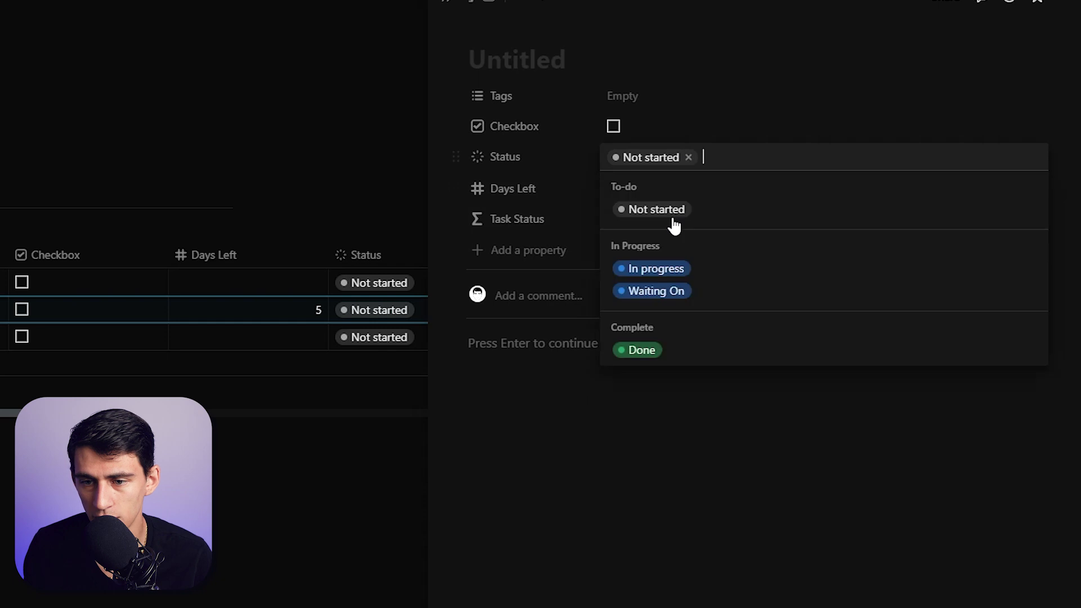
click(660, 288)
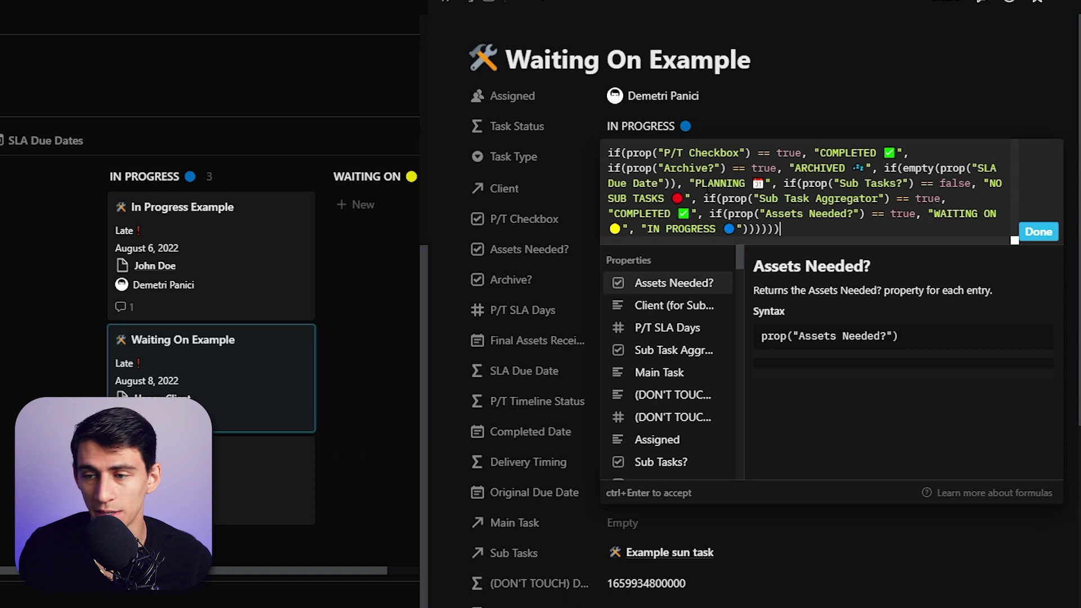
In In Progress Example, clear Final Assets Received and set P/T SLA Days to 0.
click(1038, 231)
scroll(566, 352, down, 2)
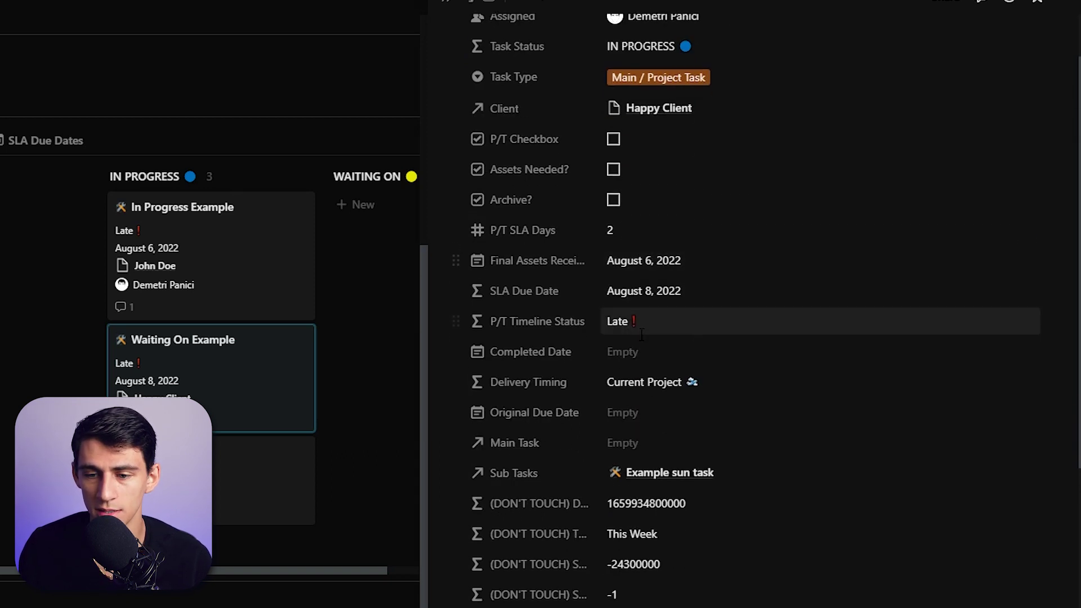
scroll(632, 304, up, 2)
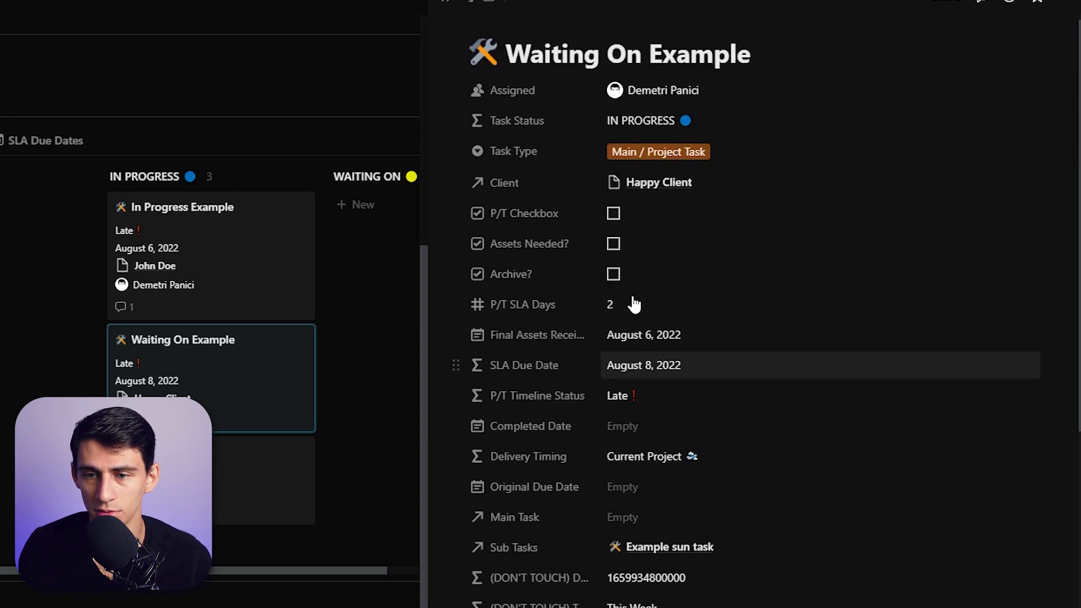
click(644, 370)
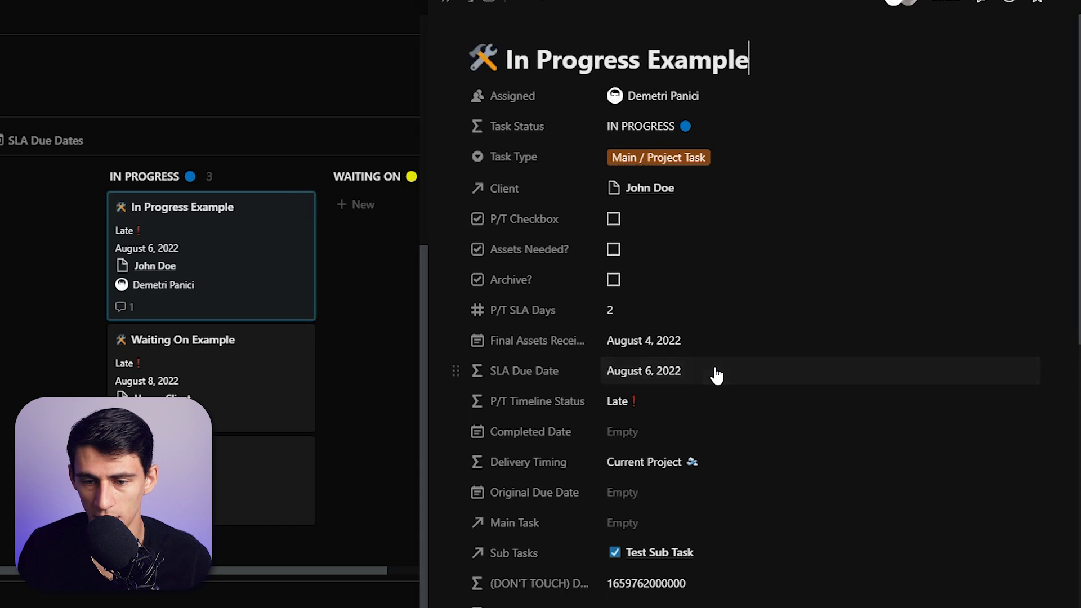
click(619, 341)
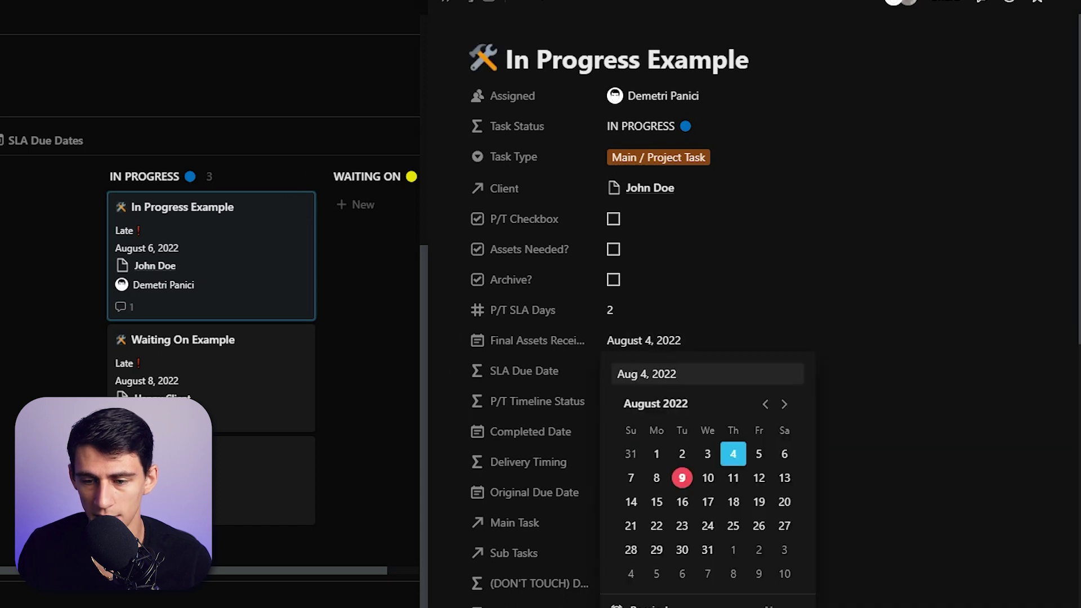
click(616, 310)
key(BackSpace)
text(0)
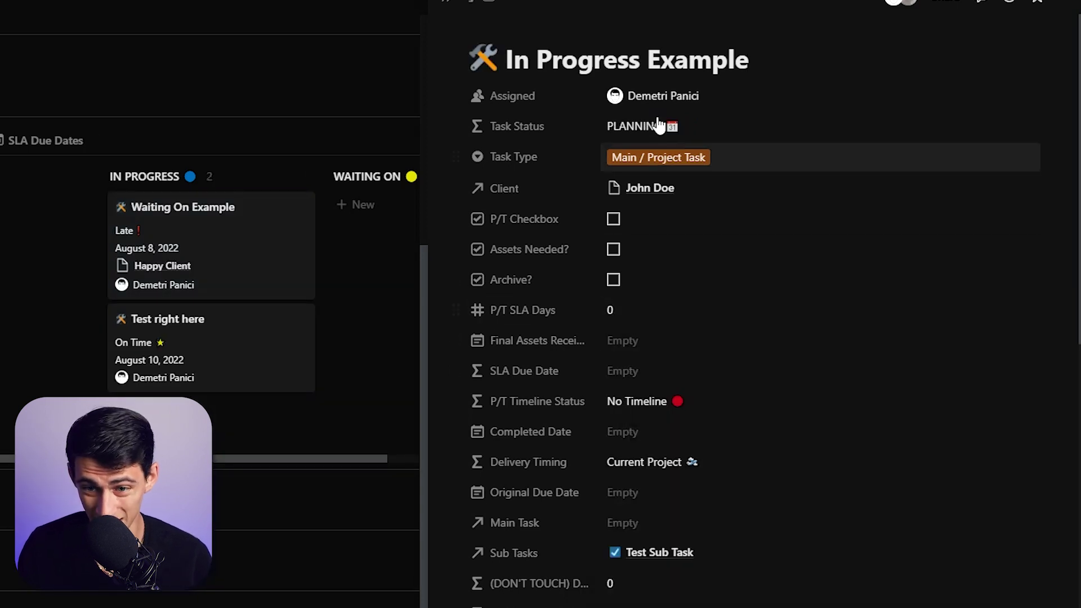
Inspect the Task Status formula and the P/T Timeline Status formula.
click(668, 125)
click(1038, 233)
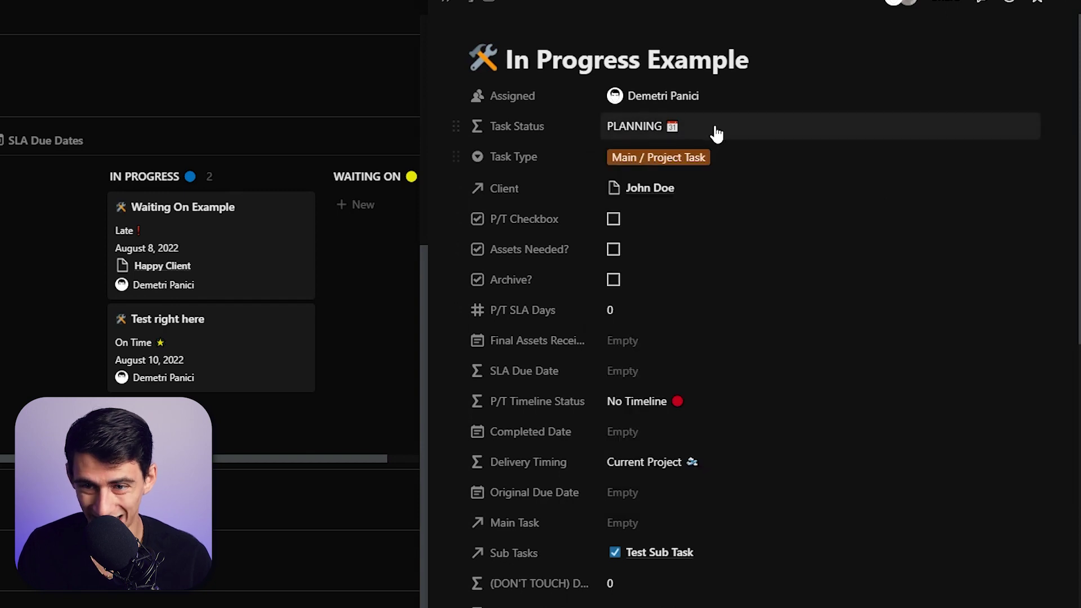
click(644, 135)
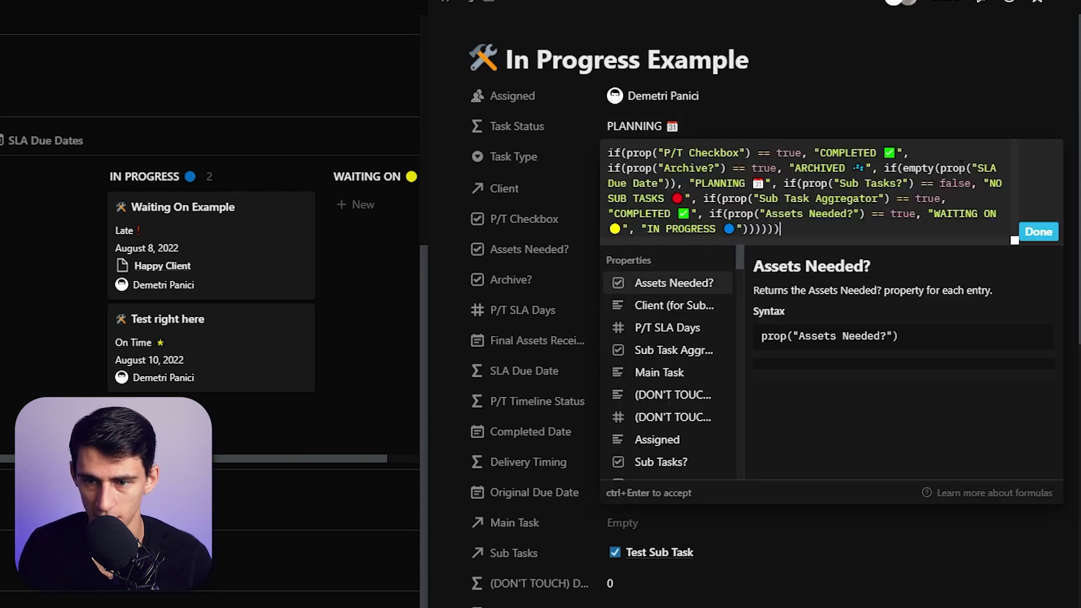
click(1049, 237)
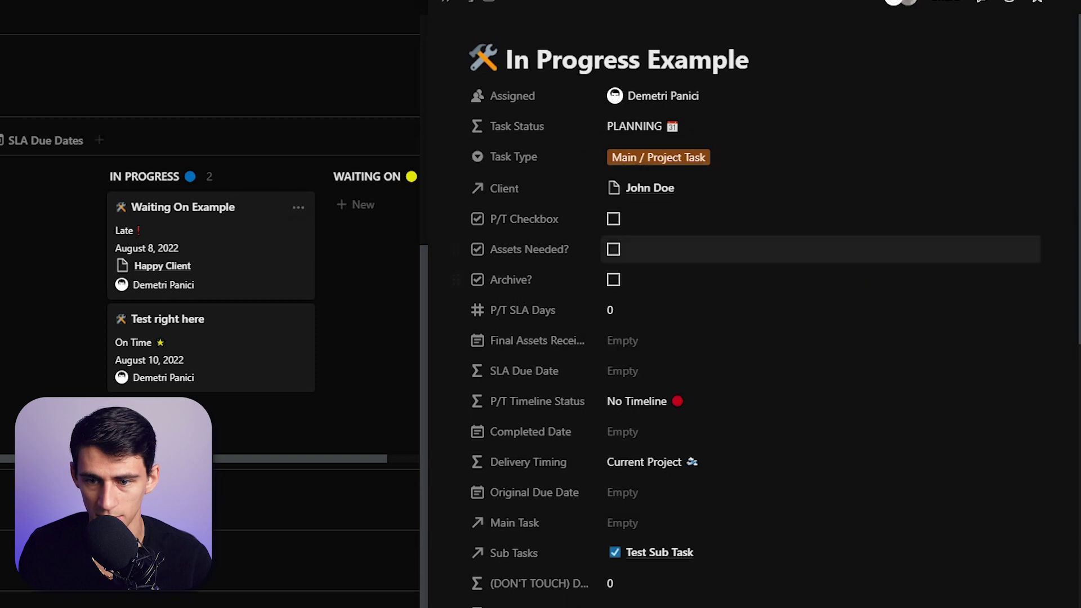
click(626, 402)
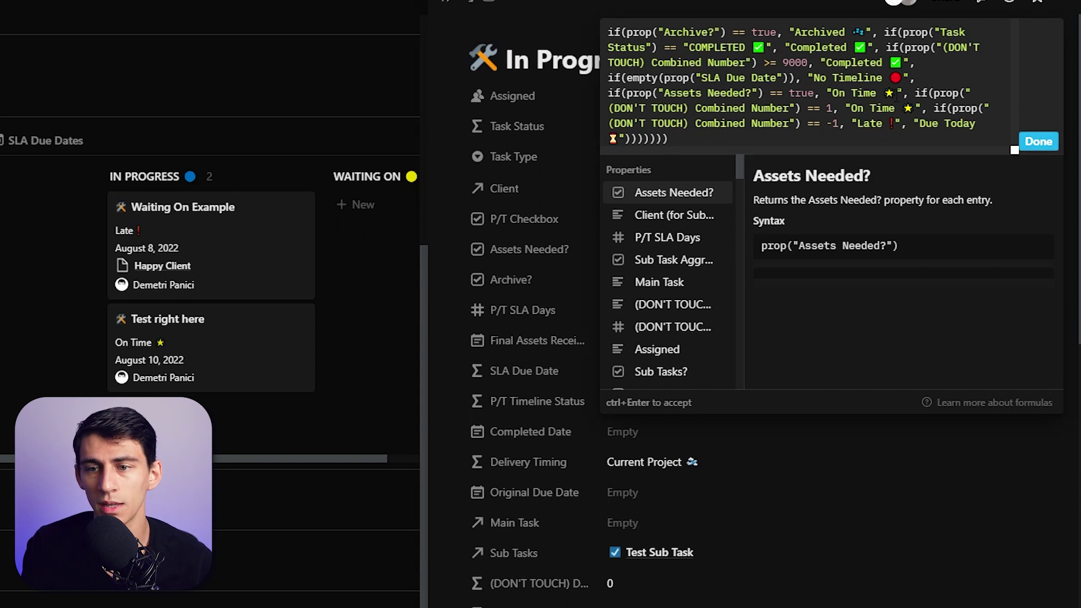
After checking the Delivery Timing formula, set Completed Date to August 10.
click(1038, 142)
click(698, 462)
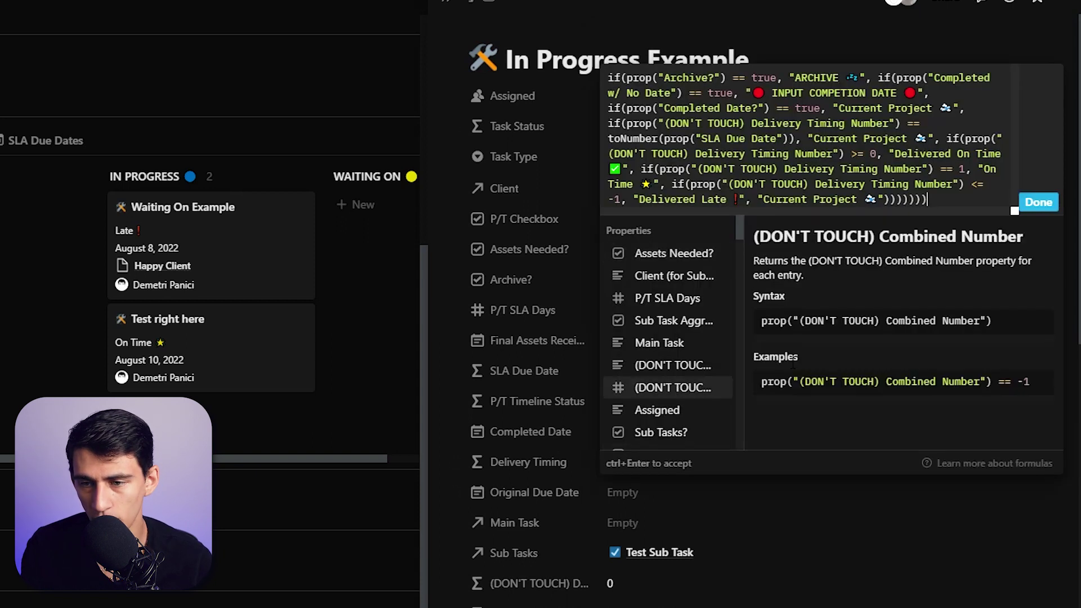
click(1038, 194)
scroll(732, 405, down, 2)
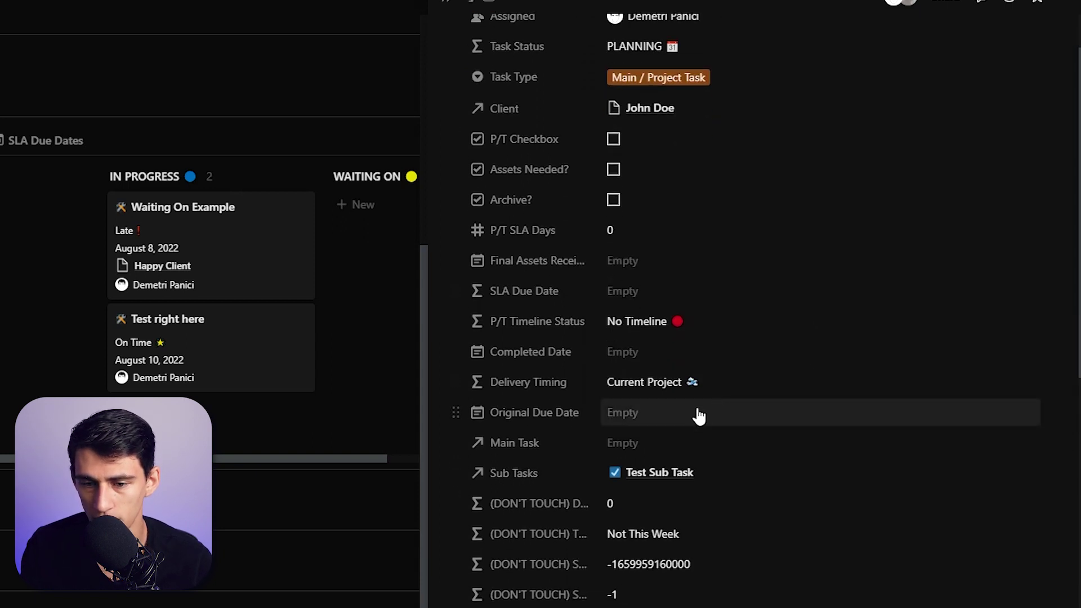
click(664, 355)
click(707, 478)
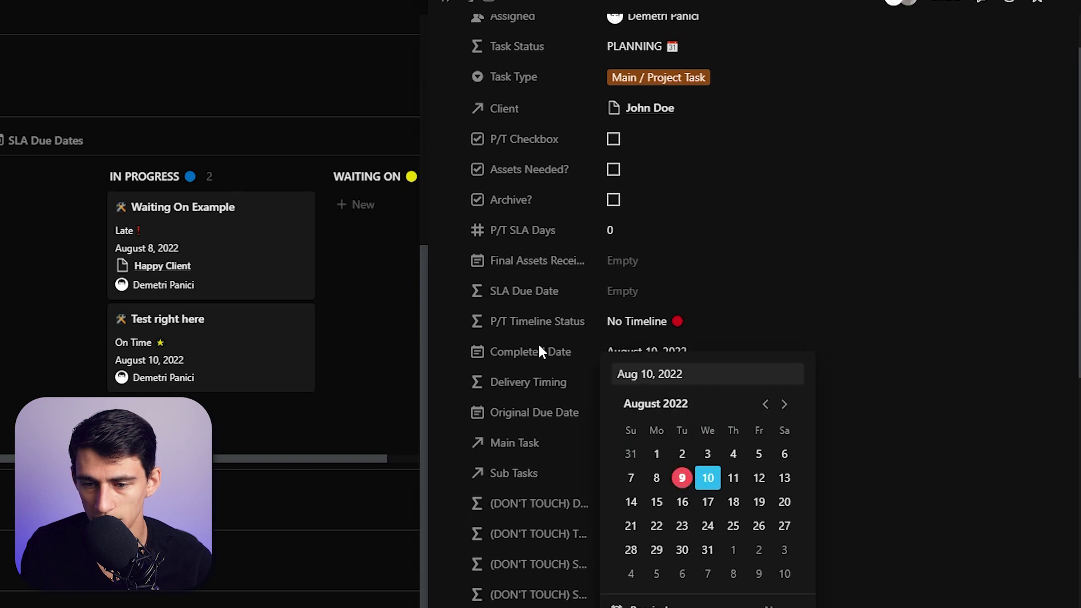
click(538, 343)
Set Final Assets Received to August 4.
scroll(674, 383, up, 2)
click(636, 341)
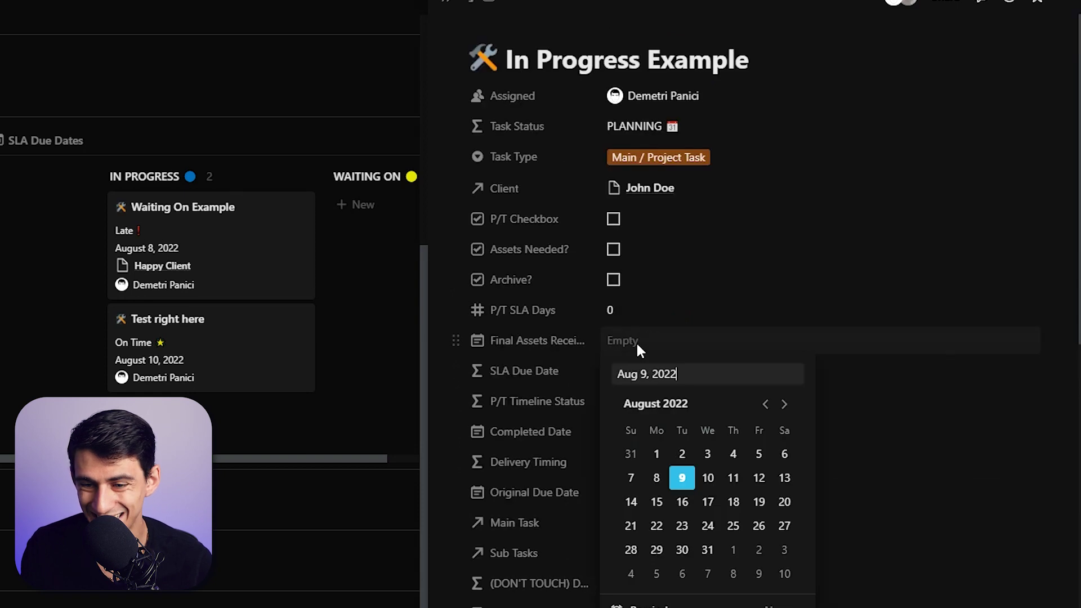
click(733, 454)
click(595, 349)
Set P/T SLA Days to 2 and review the Delivery Timing and Task Status formulas.
click(649, 311)
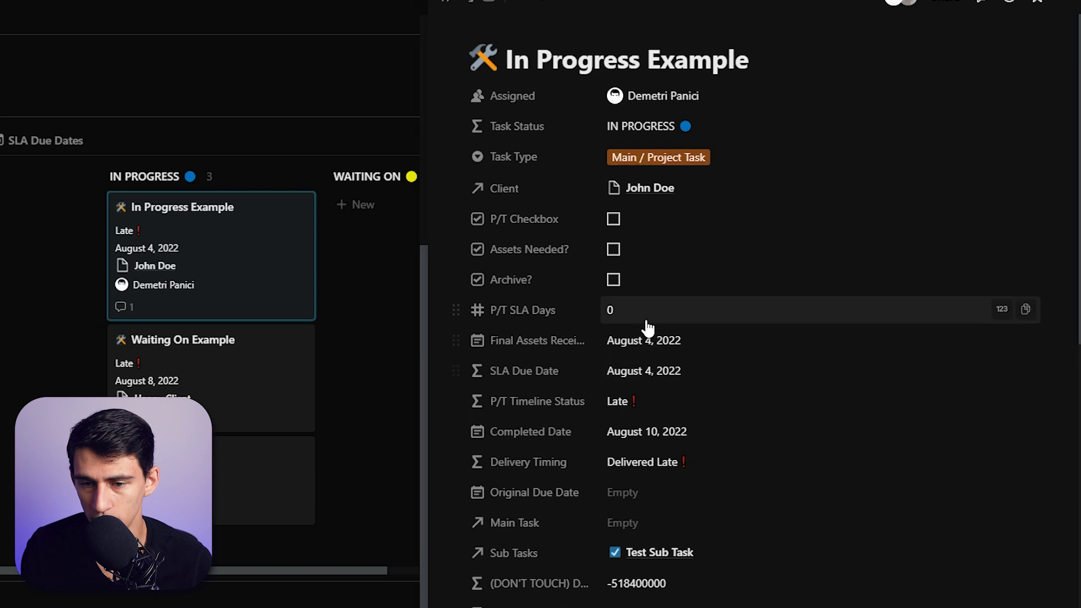
key(BackSpace)
text(2)
key(Return)
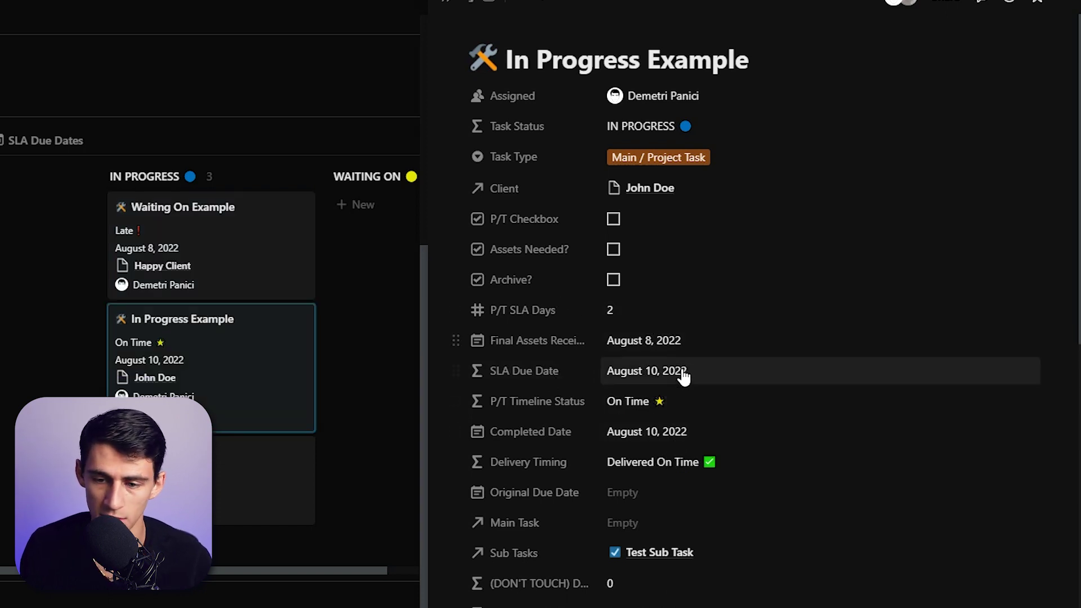
click(700, 462)
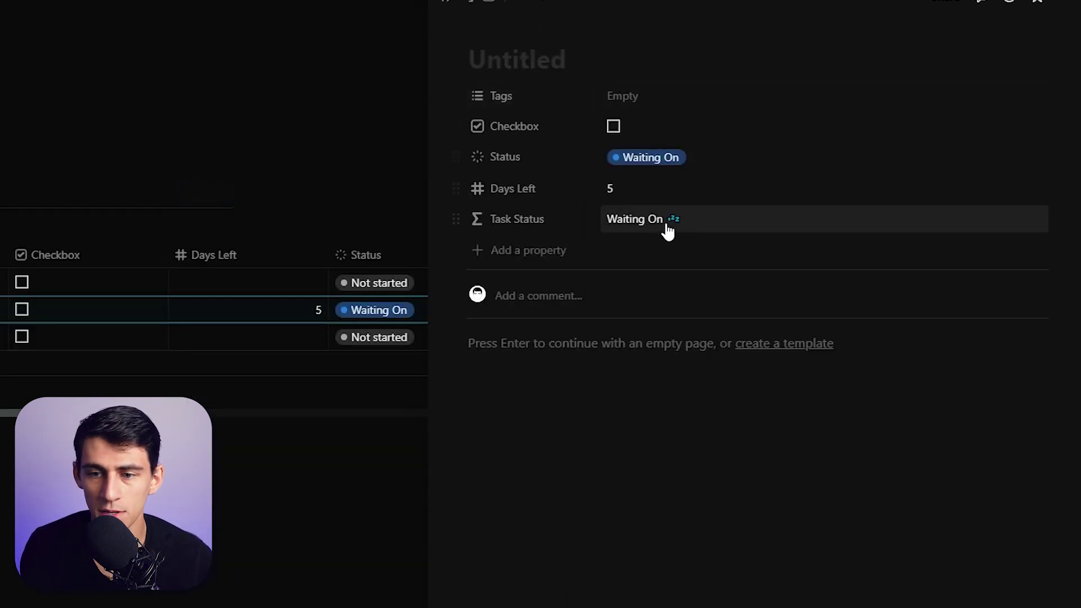
click(668, 225)
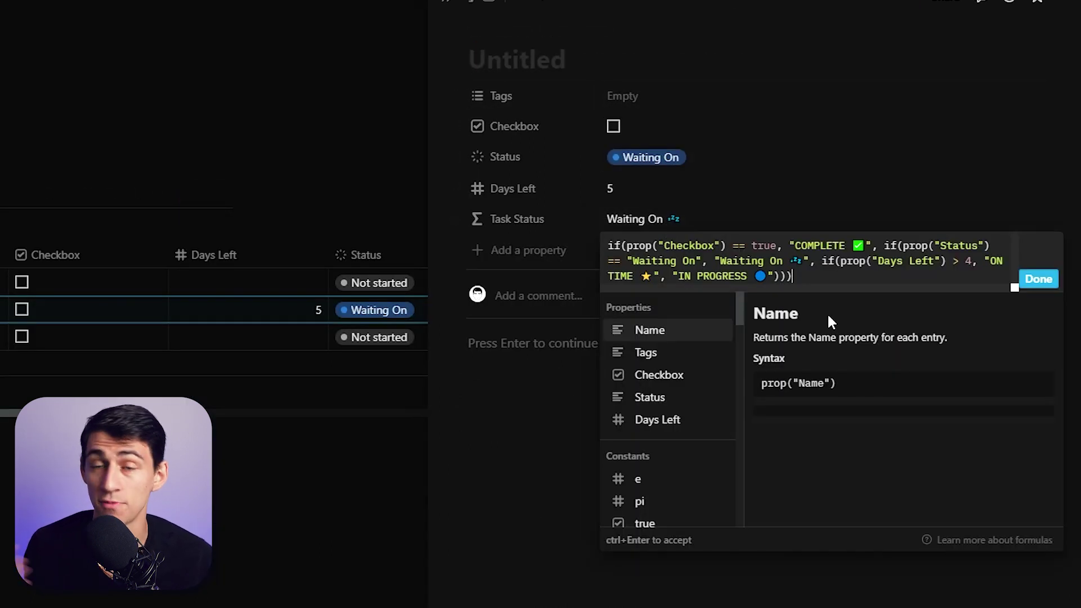
drag(777, 239, 753, 239)
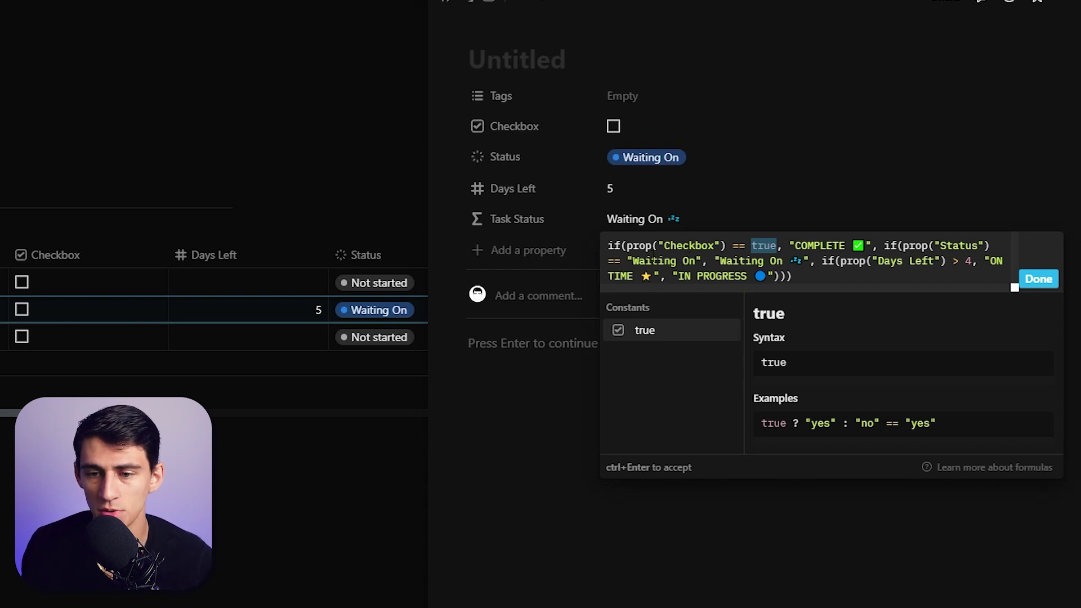
click(610, 247)
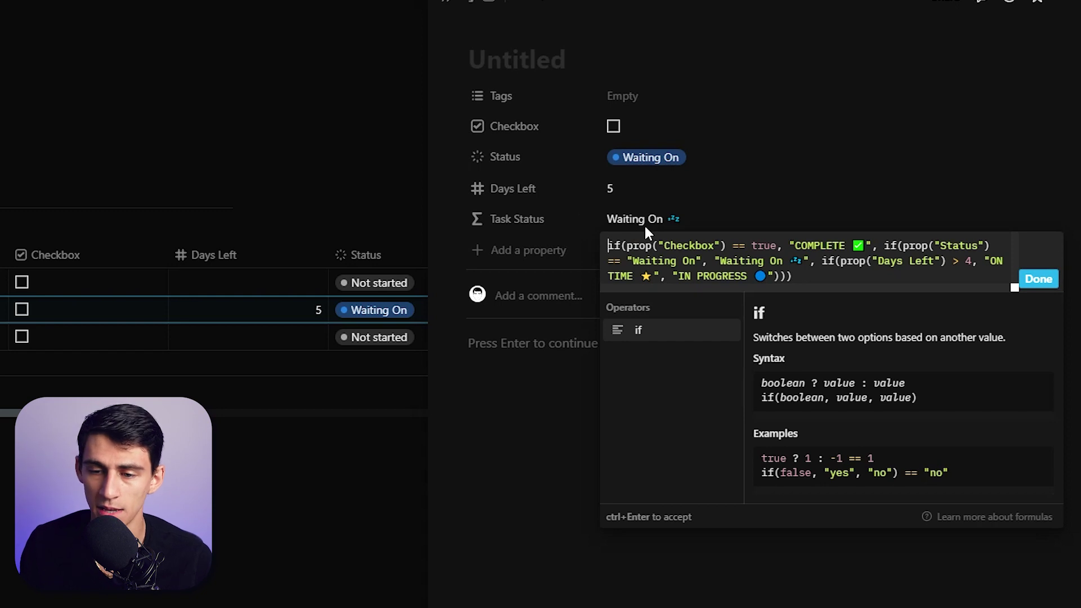
click(797, 276)
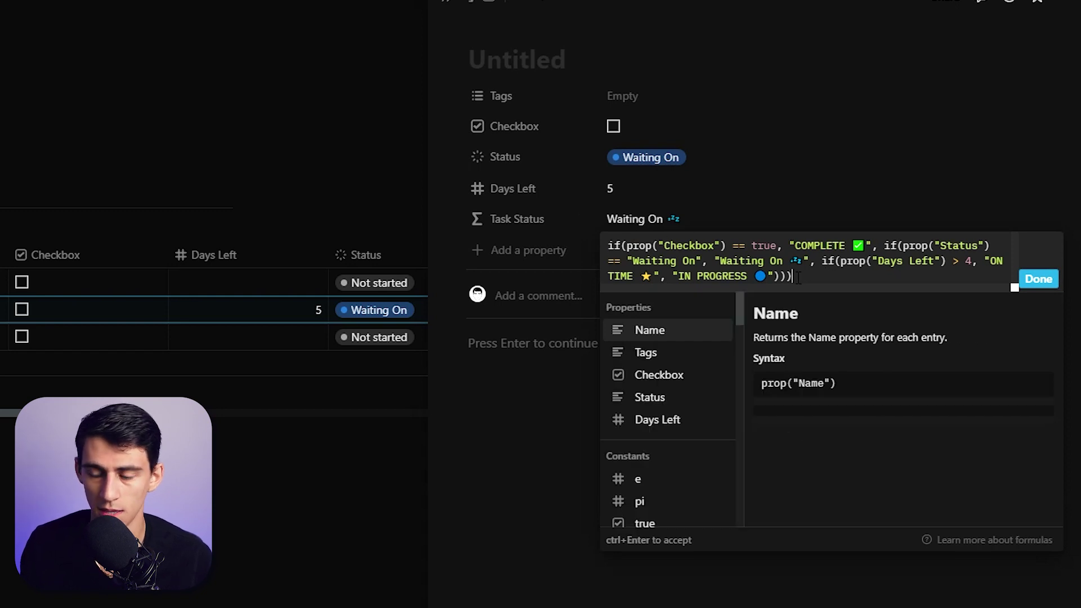